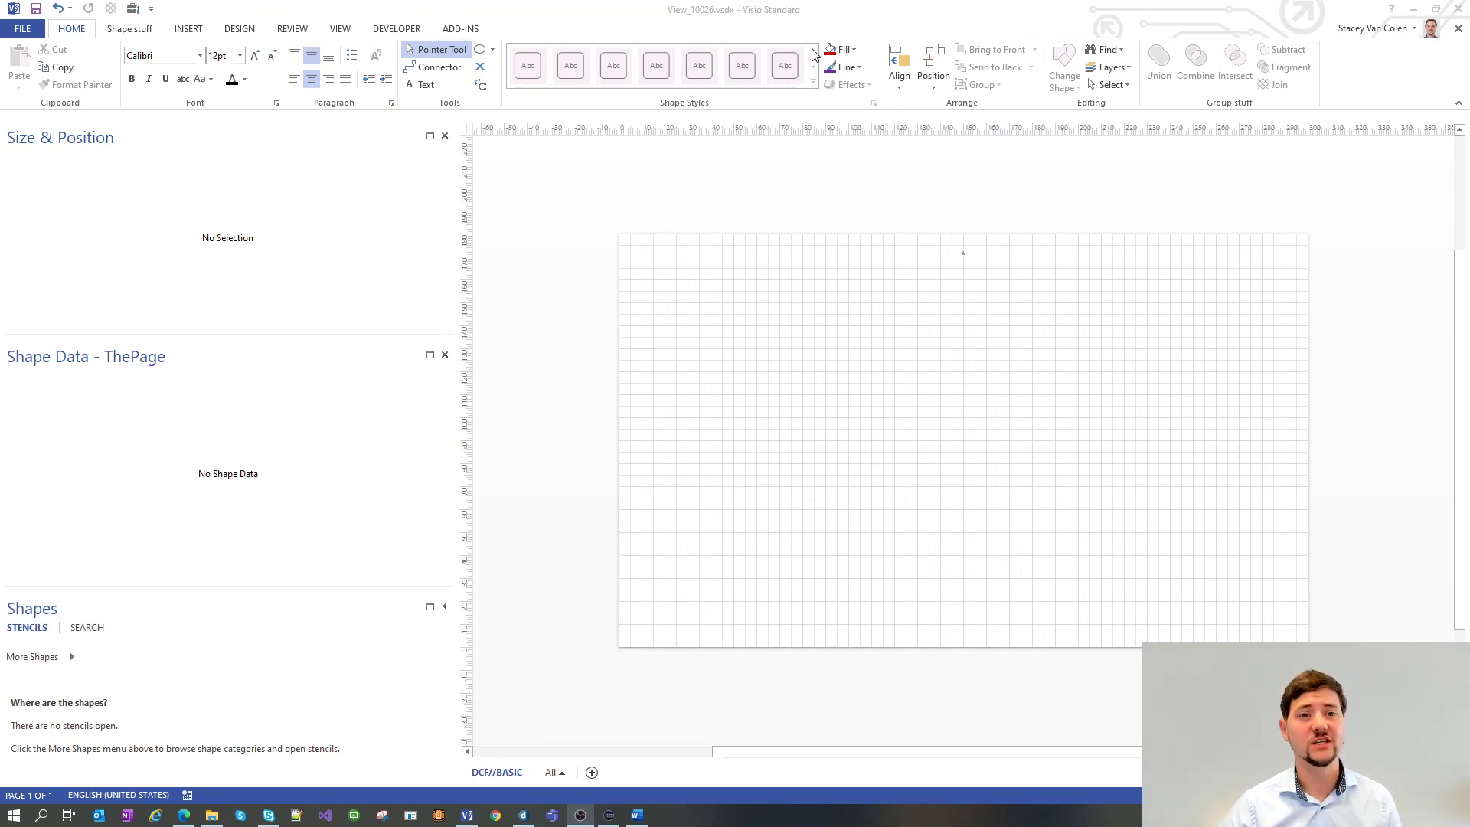
- Draw a rectangle in the upper left of the page with the Rectangle tool
click(493, 50)
click(514, 69)
mouse_move(689, 305)
mouse_down()
mouse_move(904, 370)
mouse_move(849, 372)
mouse_up()
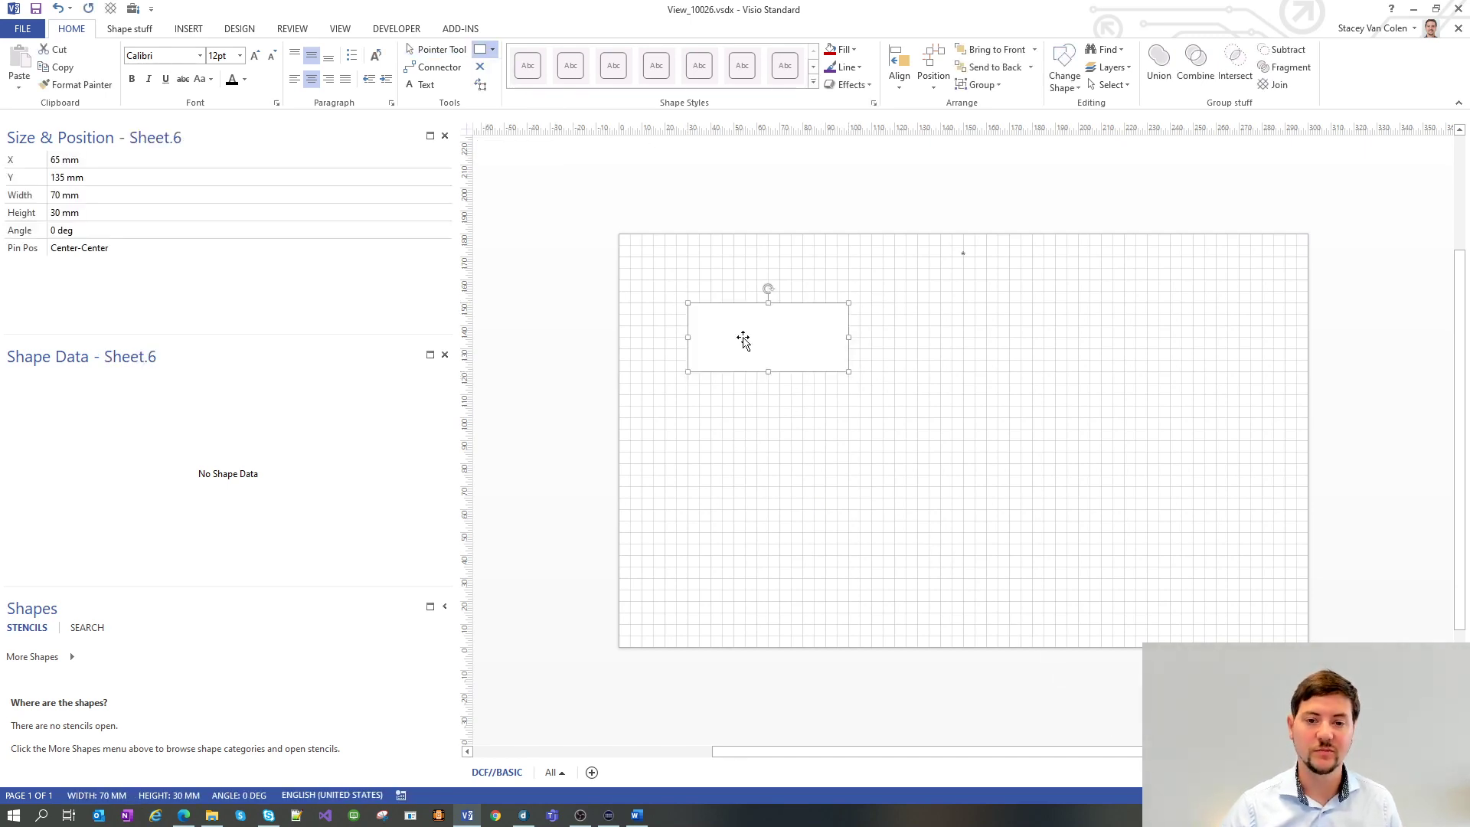
key(Escape)
right_click(310, 462)
key(Escape)
- Define a shape data property Element with value *Switch A on the rectangle
click(739, 337)
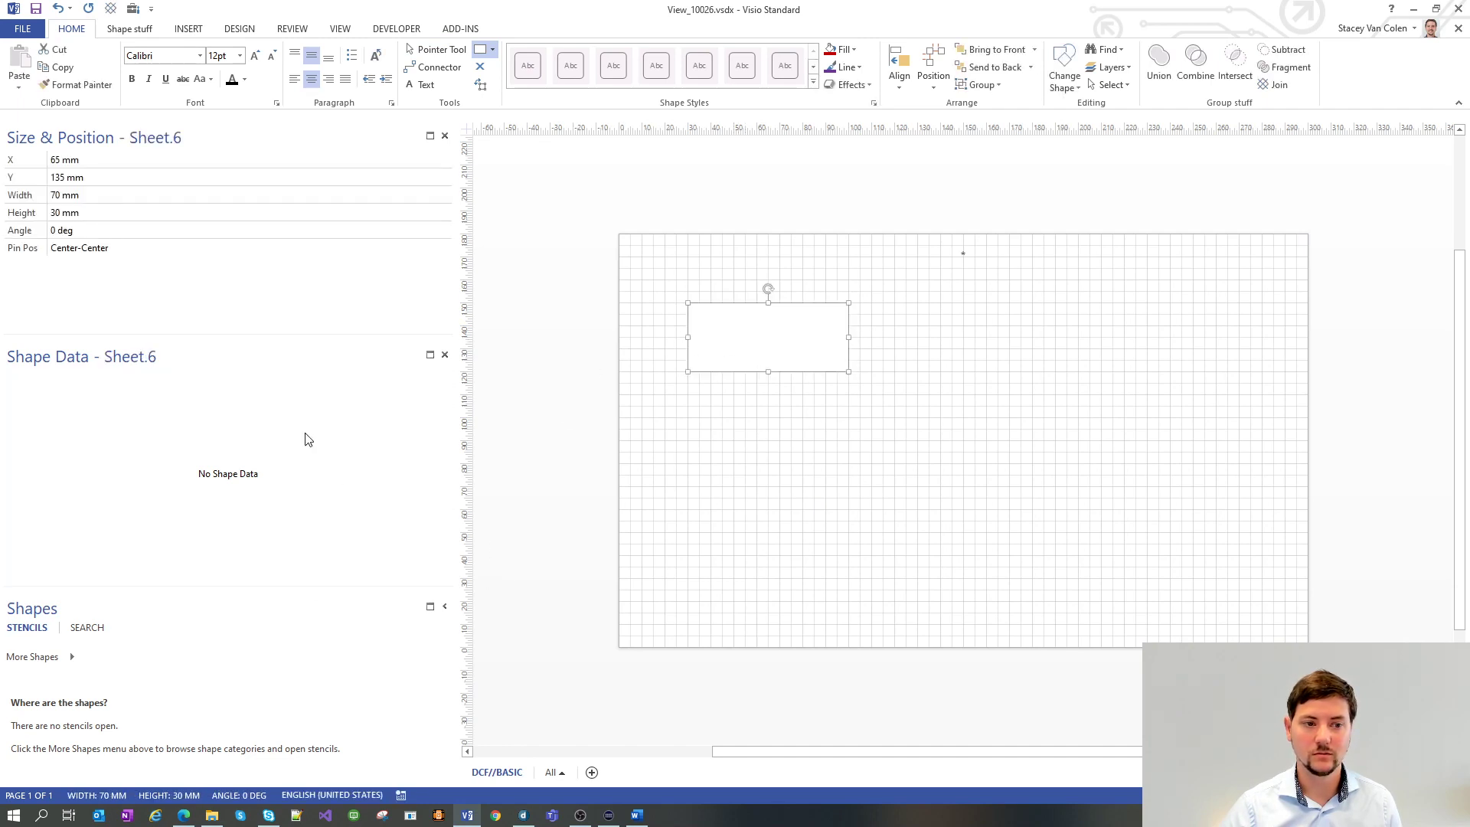
right_click(306, 434)
click(383, 521)
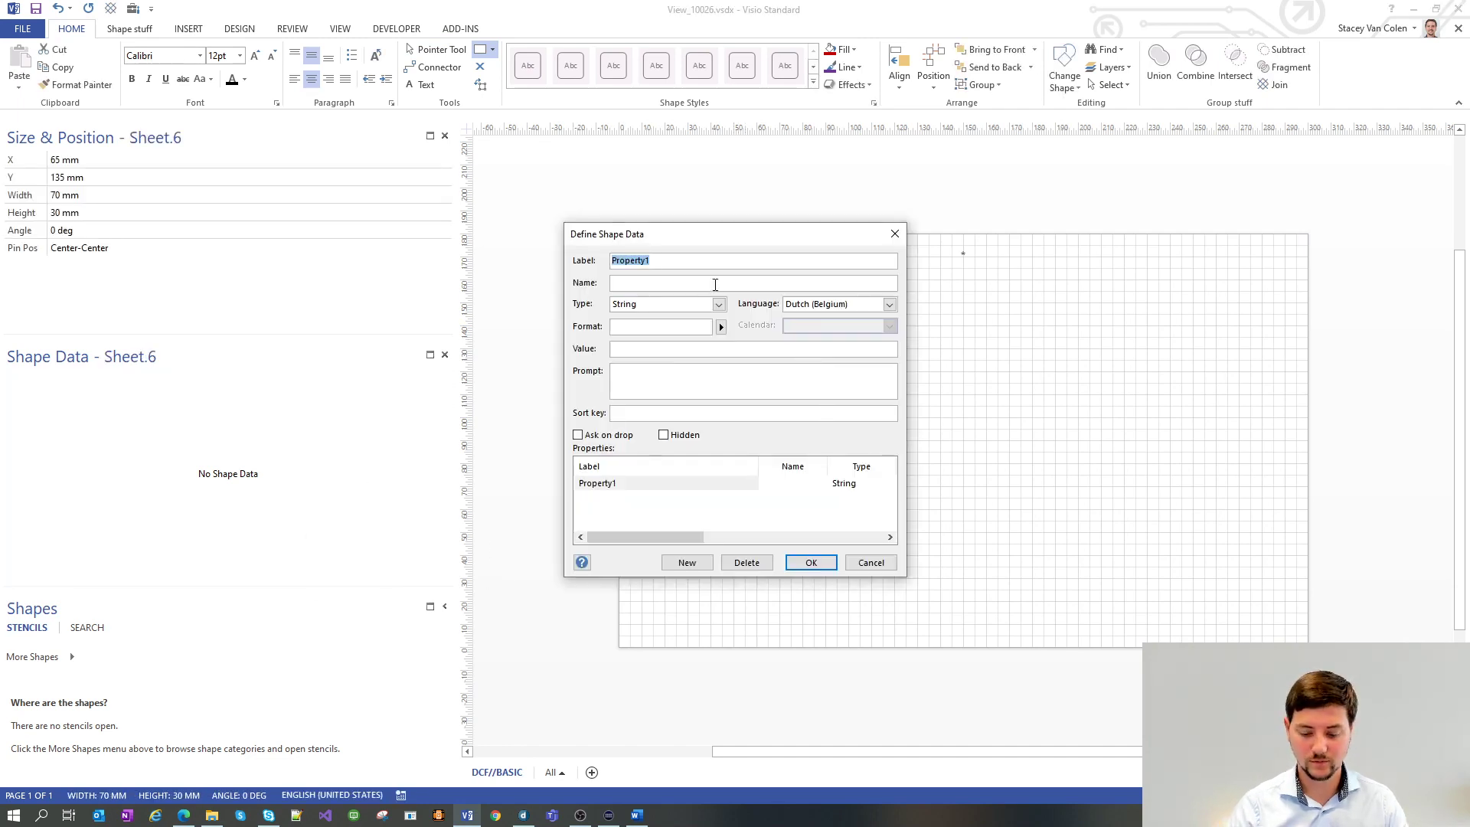
text(Element)
key(Tab)
key(Tab)
key(Tab)
key(Tab)
key(Tab)
key(Tab)
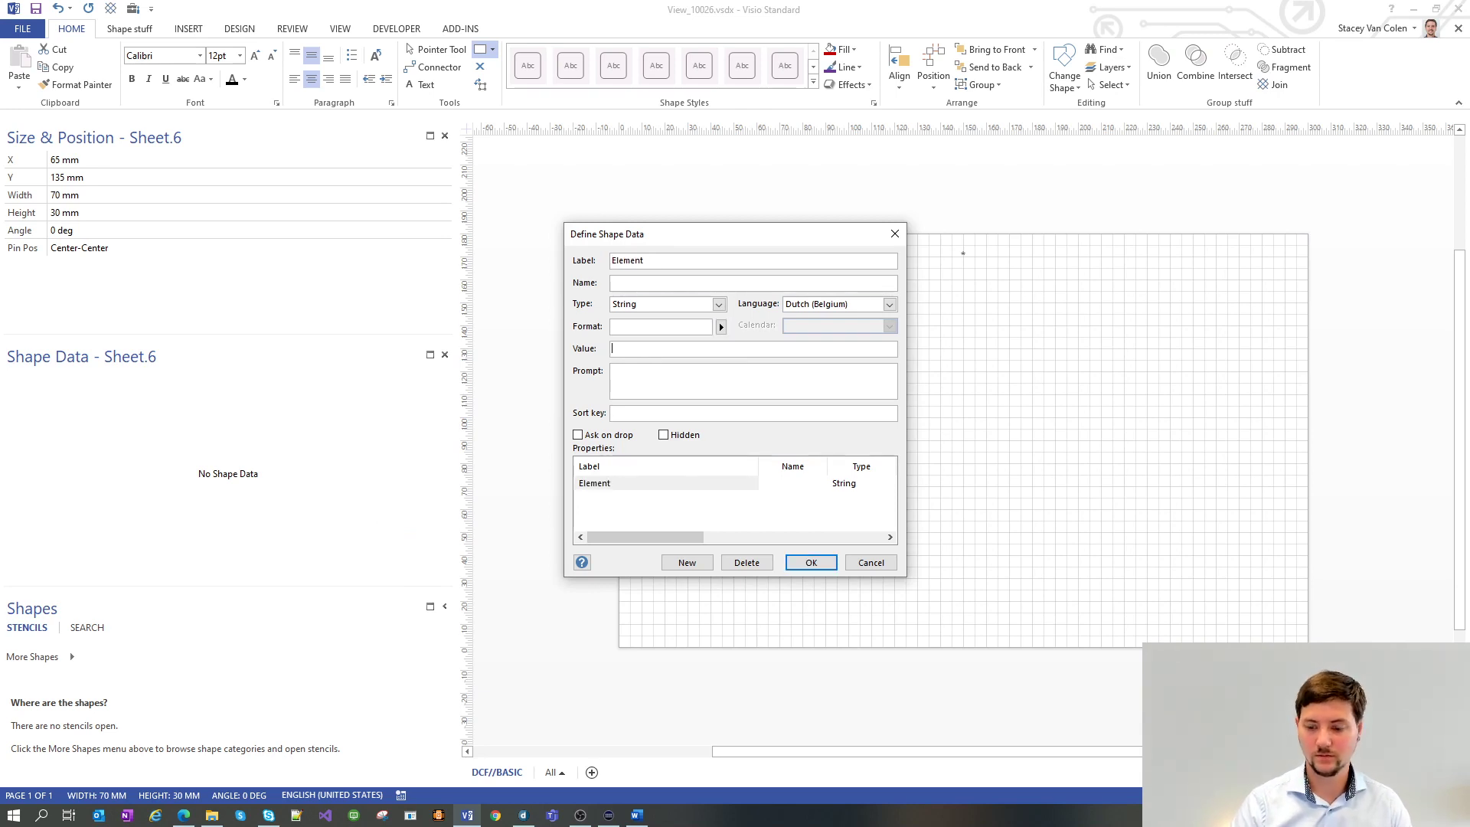
text(*Switch A)
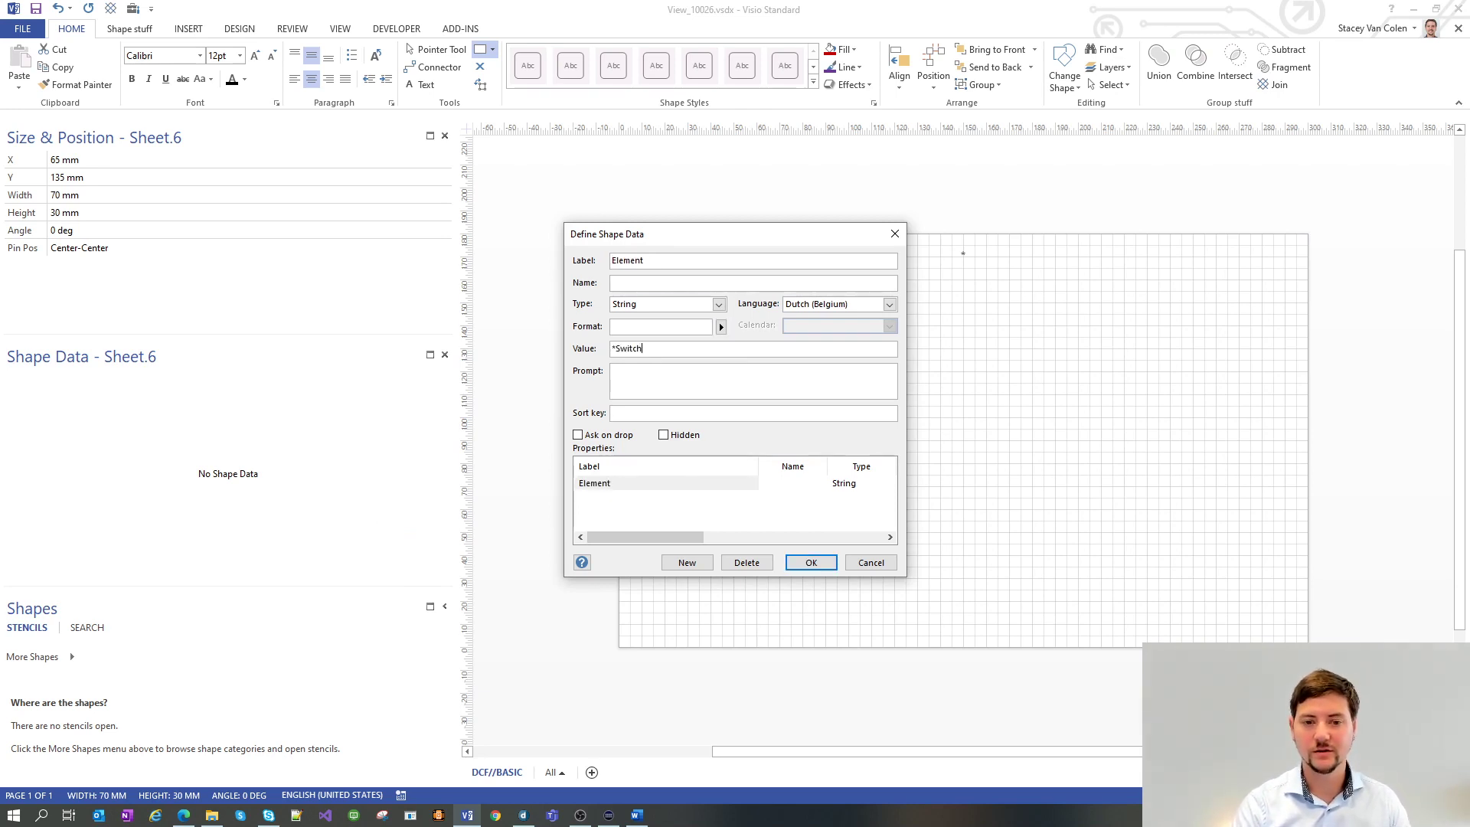
- Add a second property Info with value Name and confirm both properties
click(689, 562)
text(Info)
key(Tab)
key(Tab)
key(Tab)
key(Tab)
key(Tab)
key(Tab)
text(Nme)
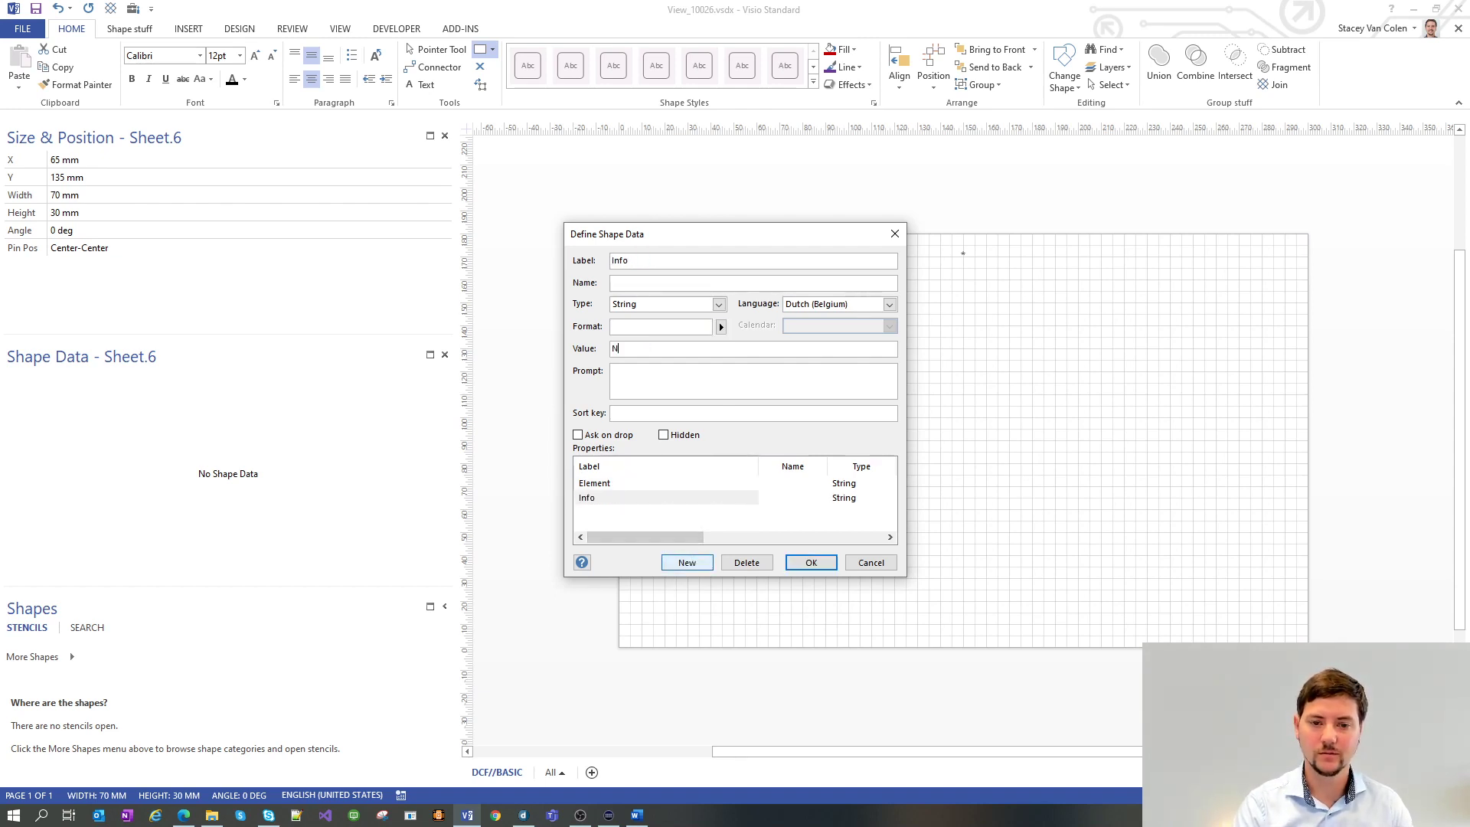
key(Left)
key(Left)
text(a)
click(810, 562)
double_click(769, 337)
click(917, 412)
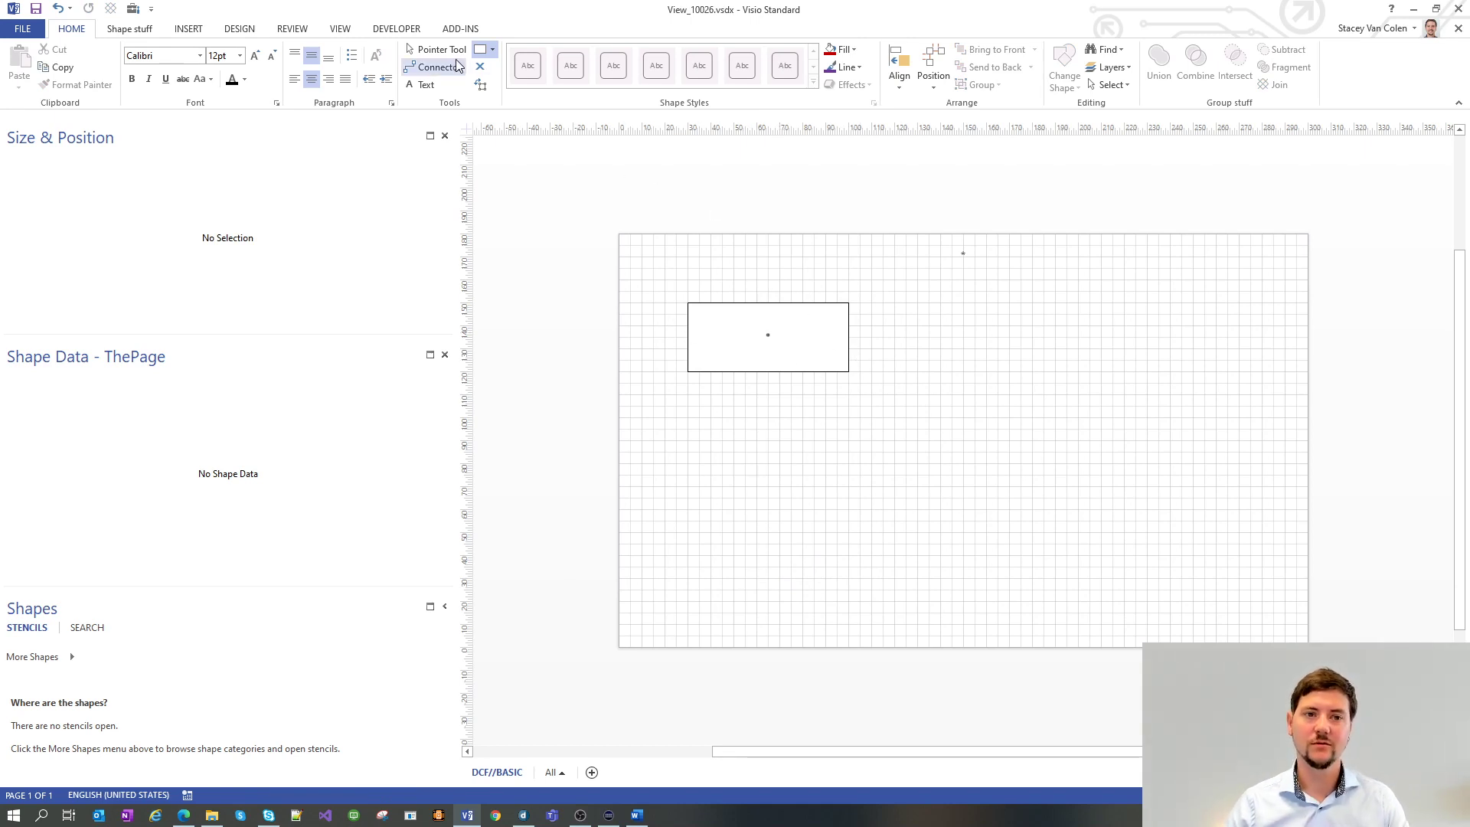
- Ctrl-drag a copy of the rectangle to the right side of the page
click(438, 49)
click(780, 331)
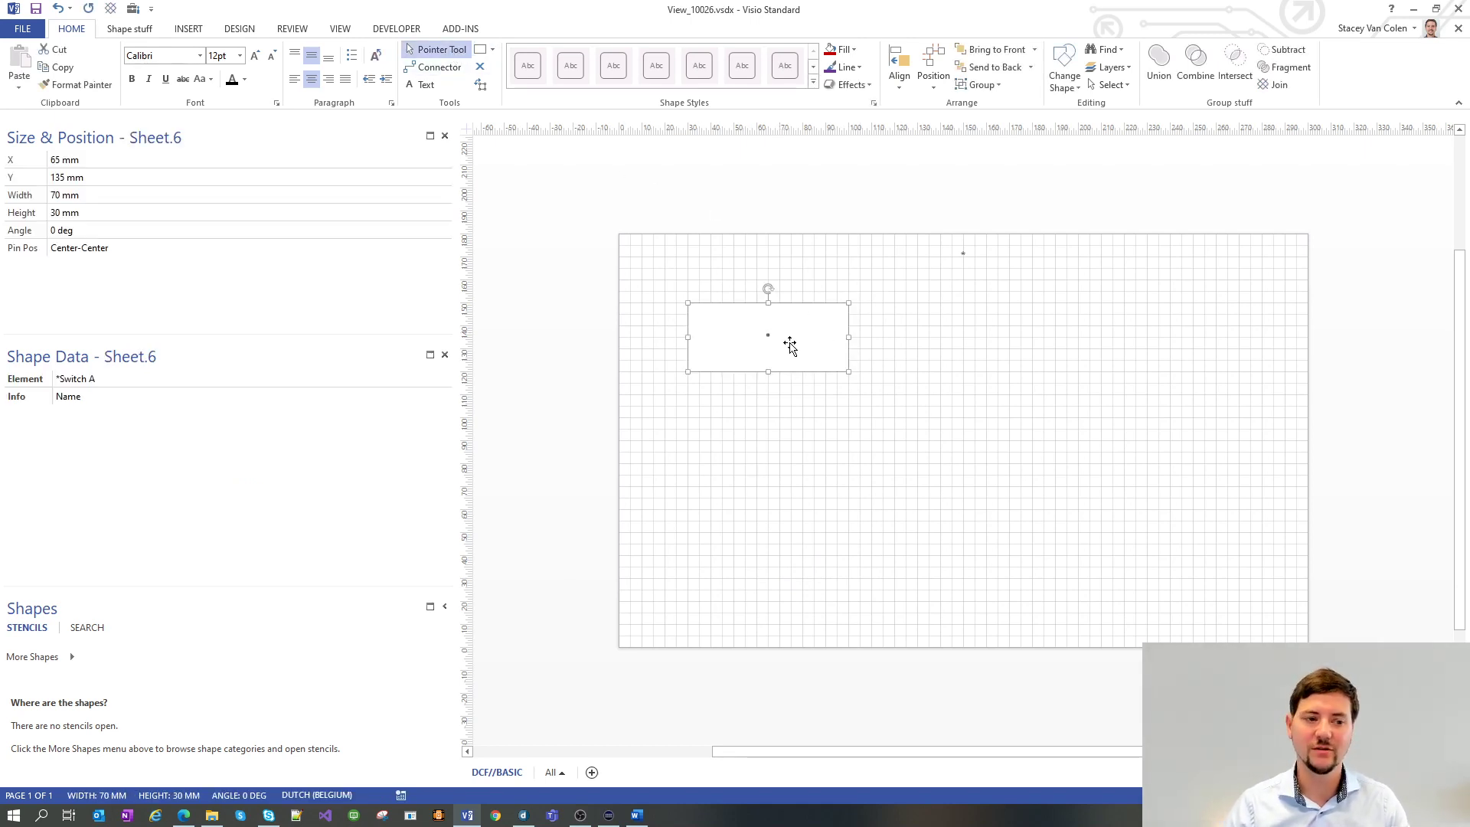
drag(788, 344, 1122, 336)
click(1034, 393)
- Make another copy of the rectangle lower down on the page
click(762, 331)
click(789, 356)
click(843, 357)
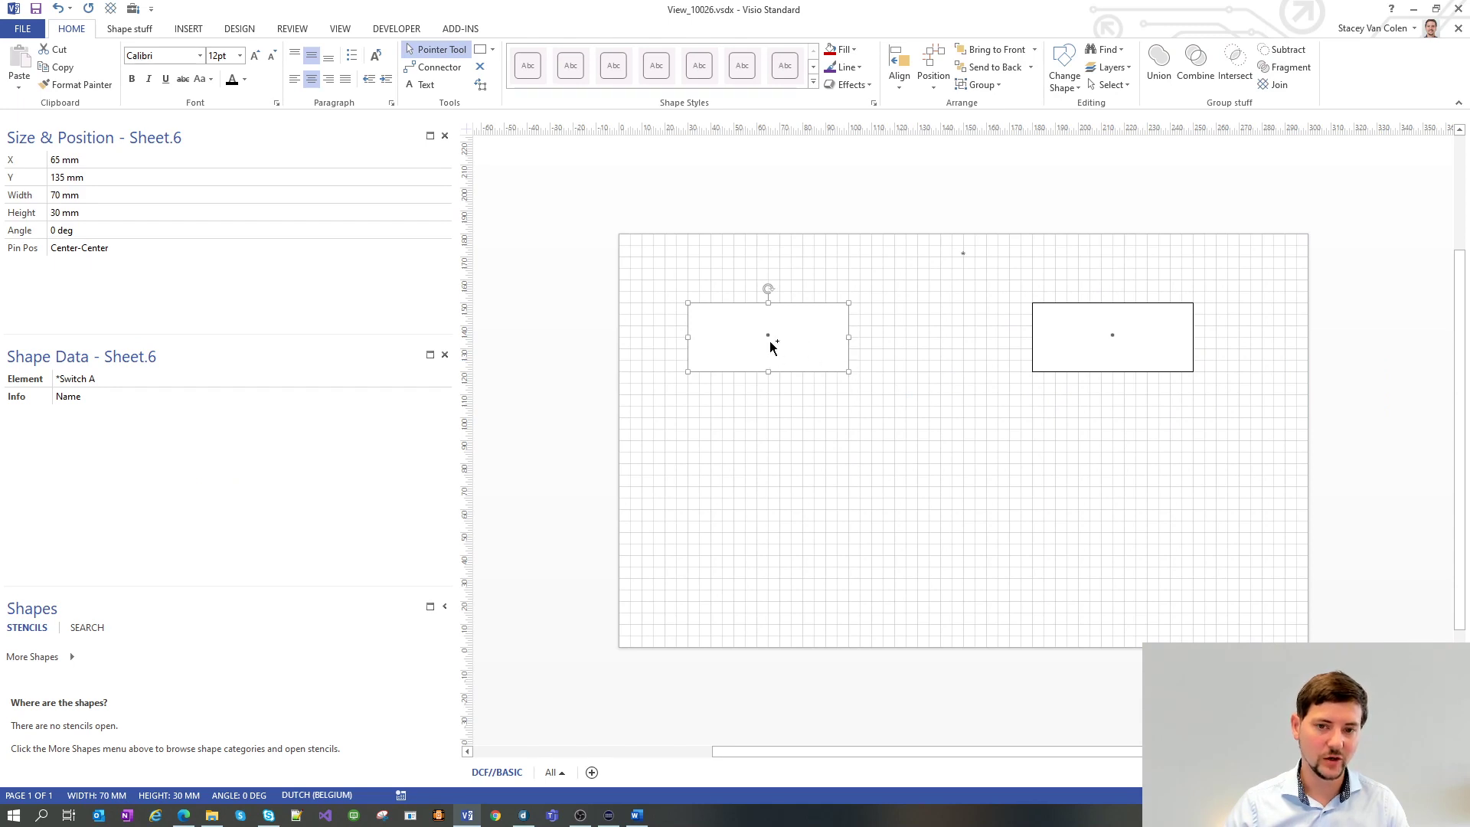
drag(771, 344, 1007, 501)
double_click(1027, 472)
- Edit the right rectangle's Element value in the Shape Data panel
click(1054, 351)
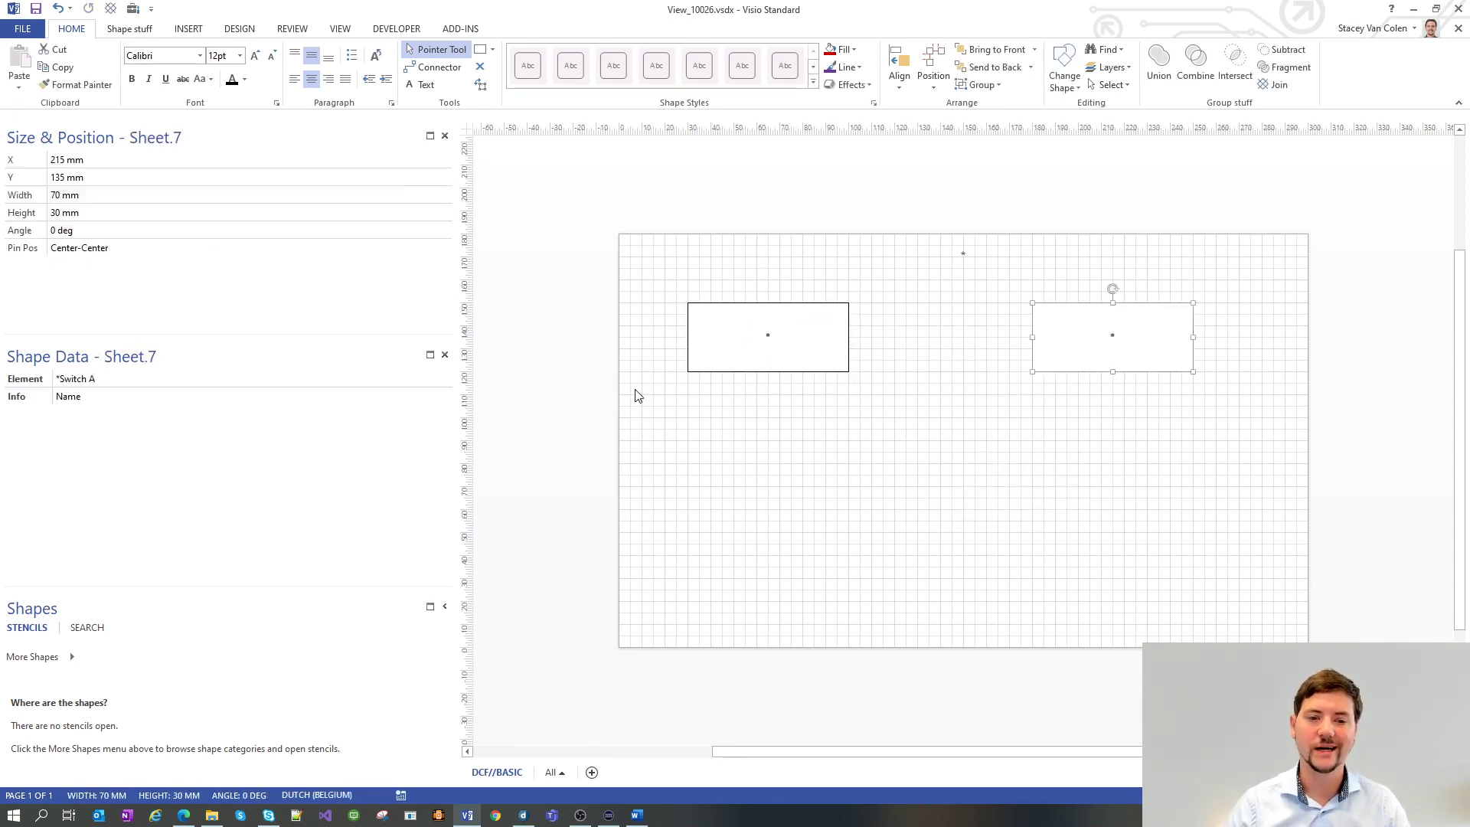
click(183, 379)
click(184, 380)
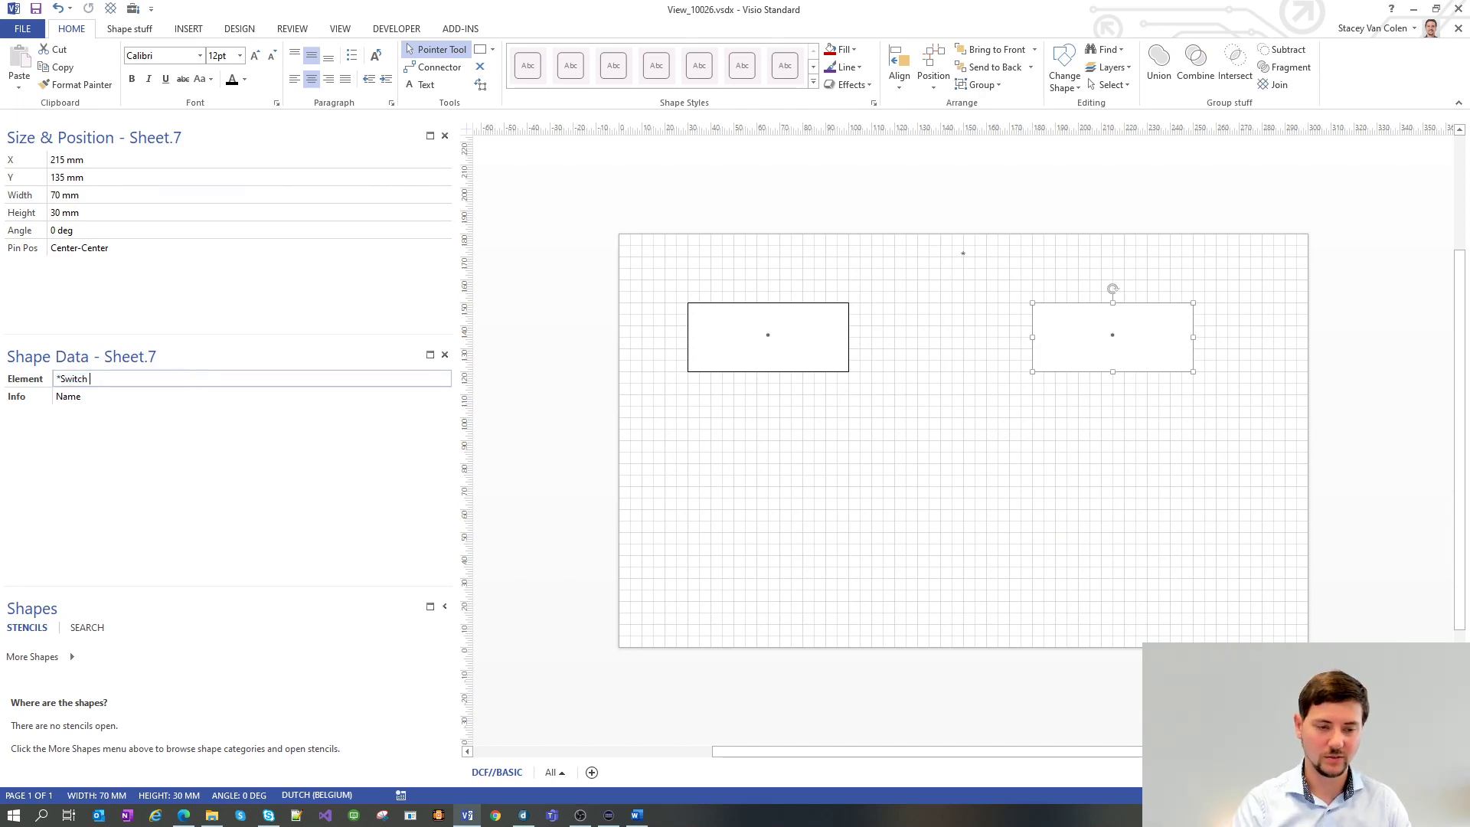
click(804, 559)
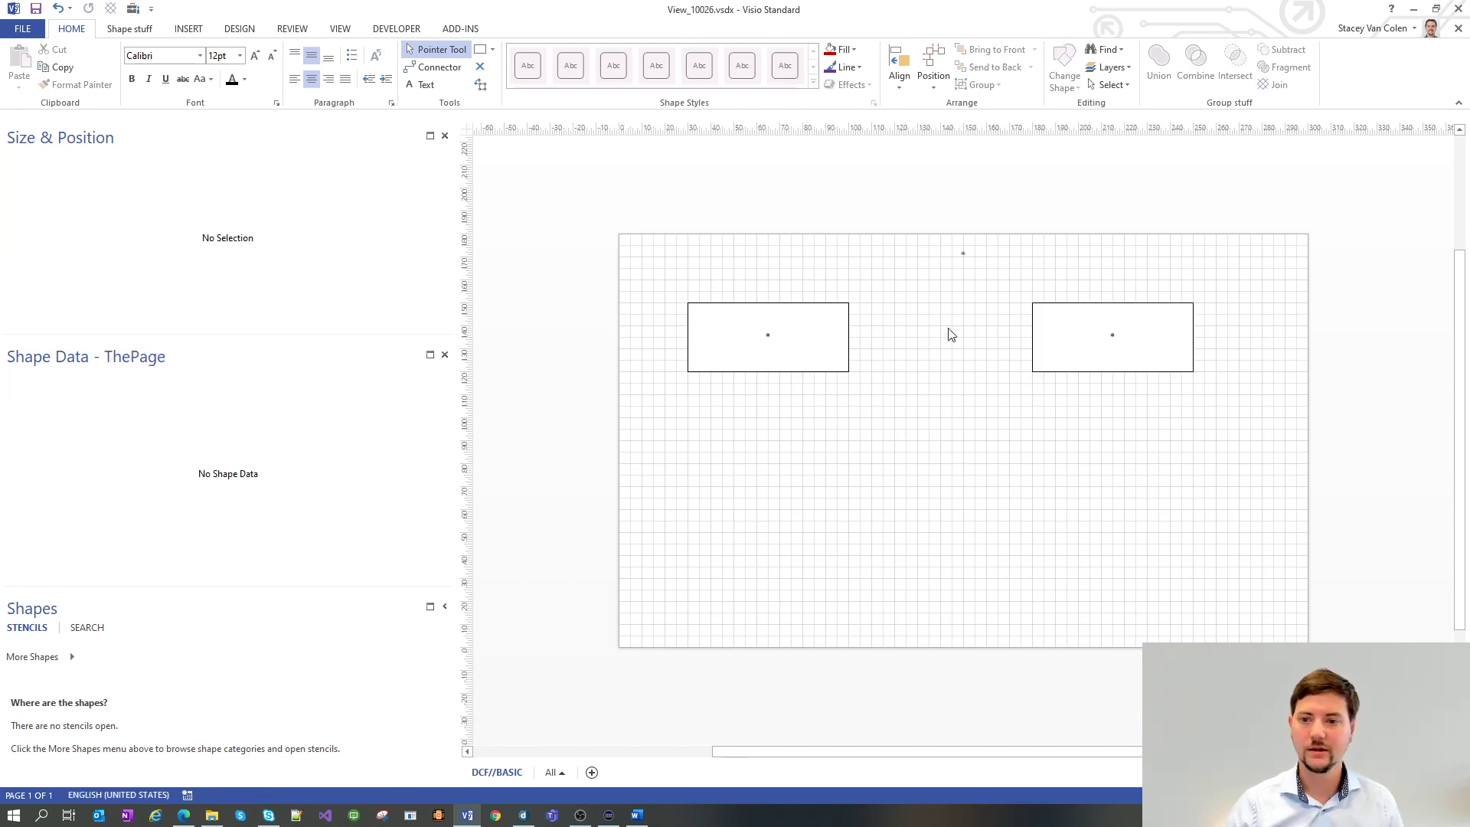
click(1093, 331)
click(1019, 413)
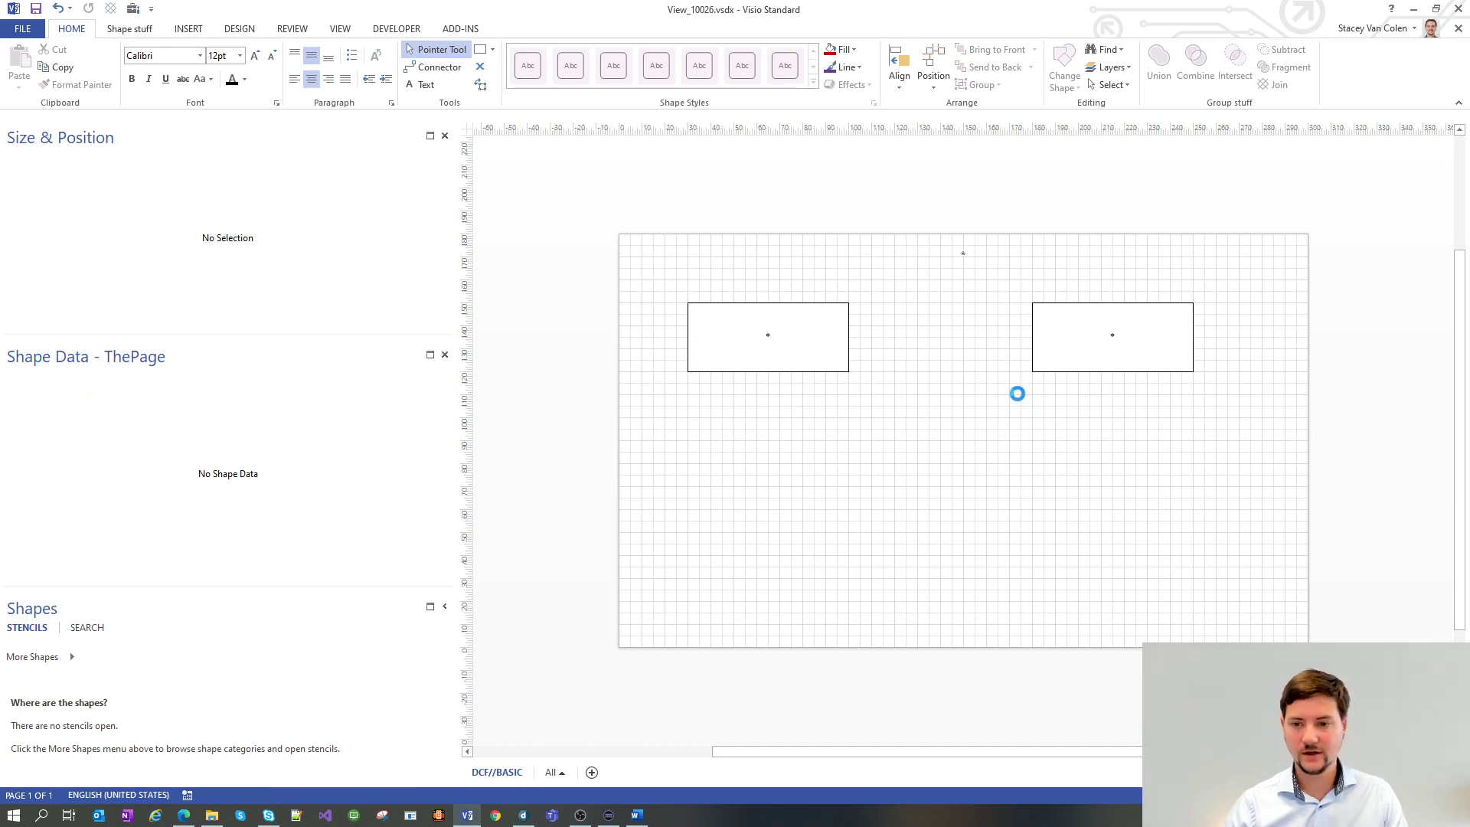
click(526, 814)
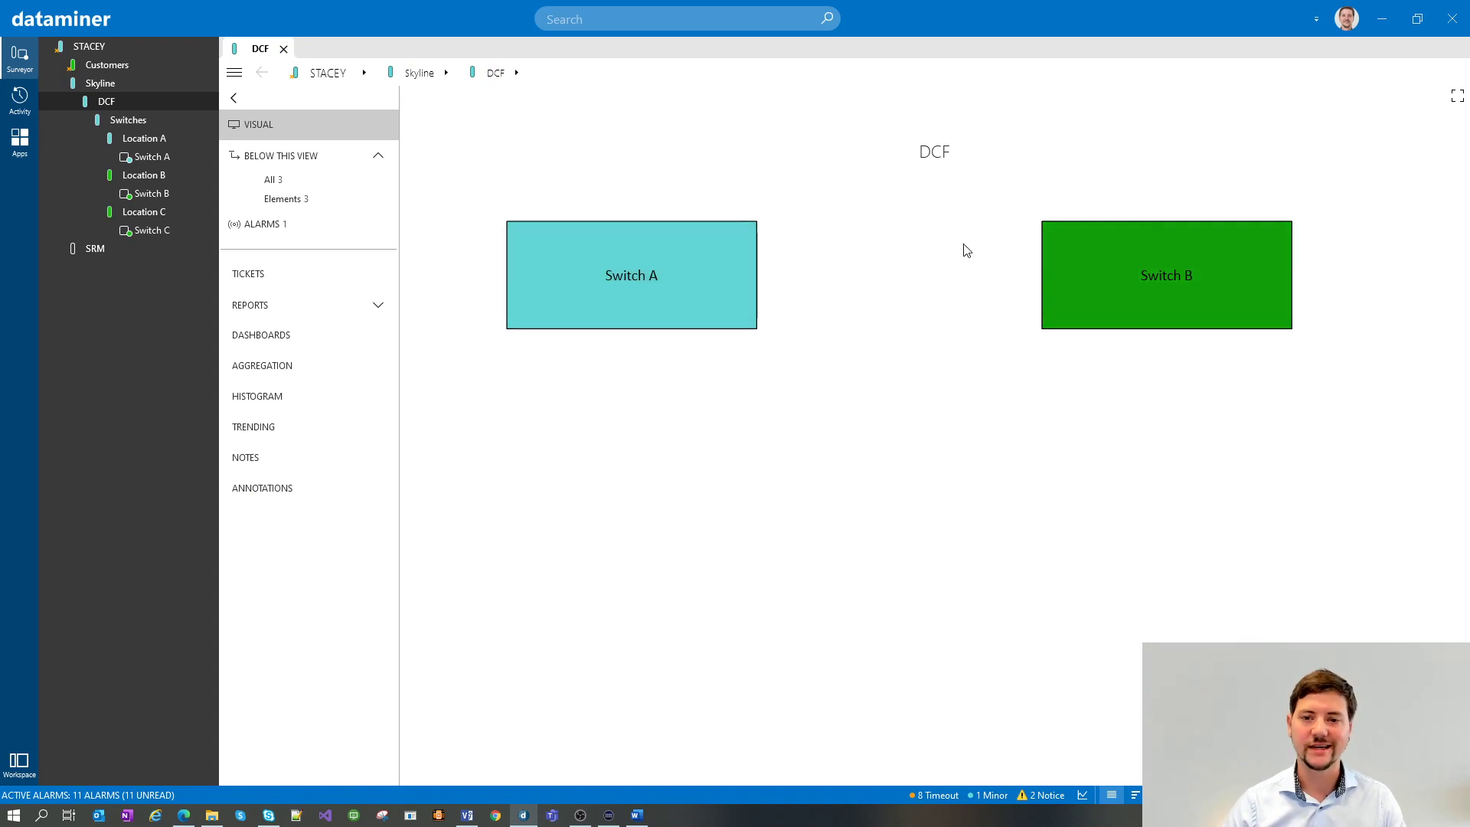
click(1378, 17)
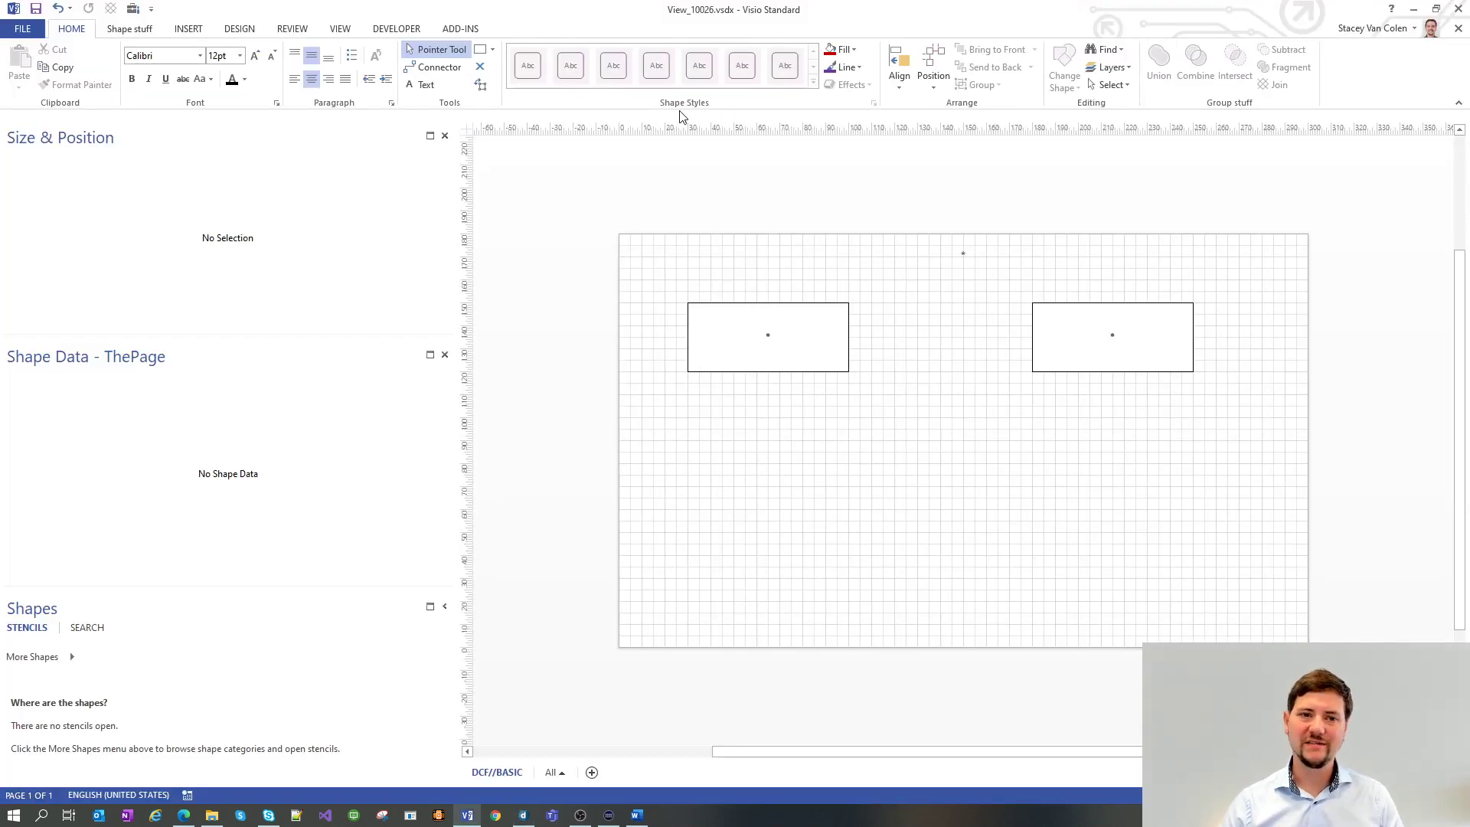
- Draw a circle just left of the page with the Ellipse tool
click(493, 49)
click(505, 89)
drag(503, 325, 585, 406)
- Define shape data Connection with value Connectivity on the circle
right_click(253, 455)
click(306, 534)
text(Connection)
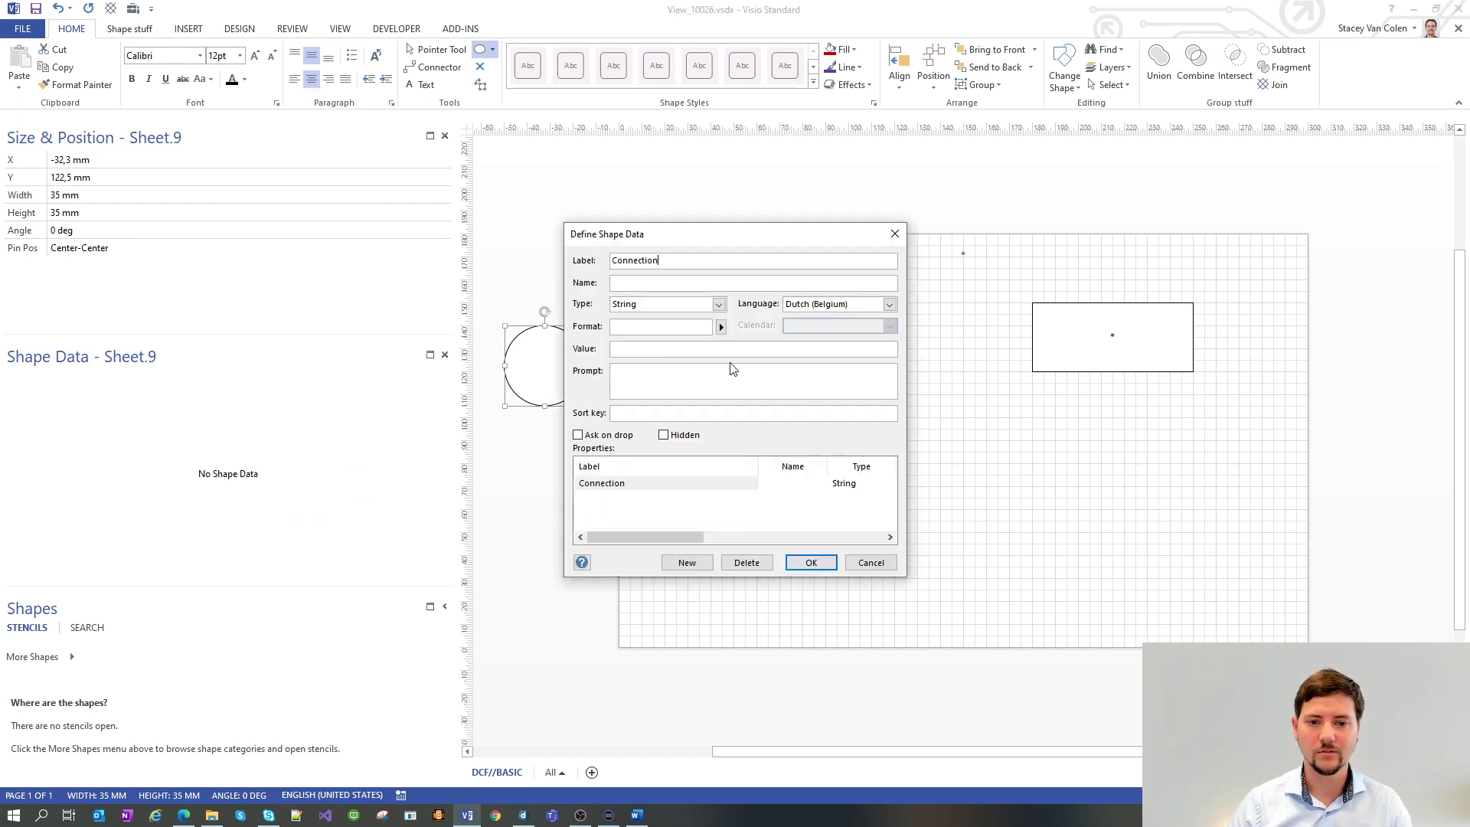
click(732, 353)
text(Connectivity)
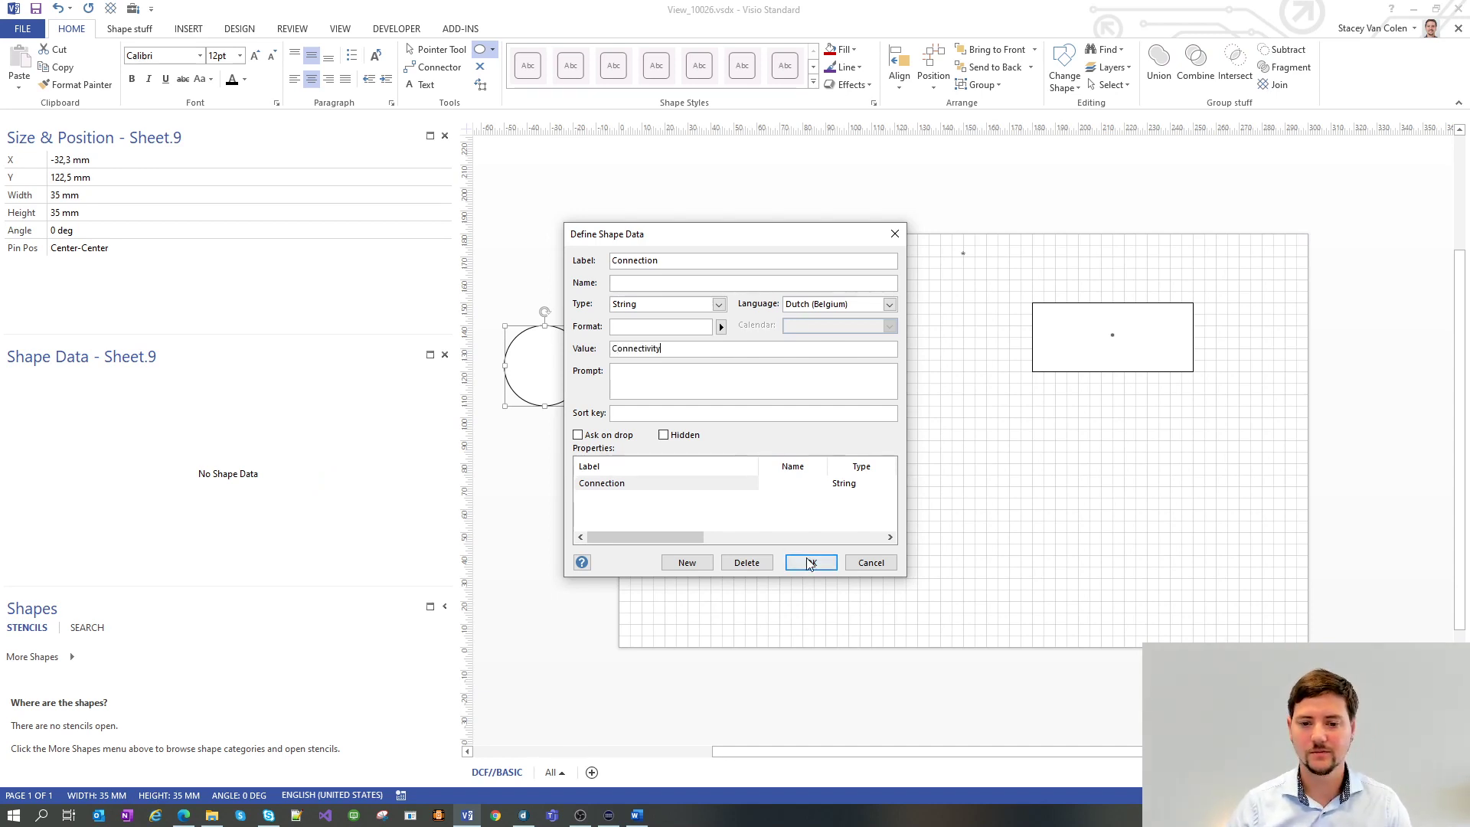
click(790, 553)
- Label the circle 'Connection'
click(527, 364)
double_click(548, 367)
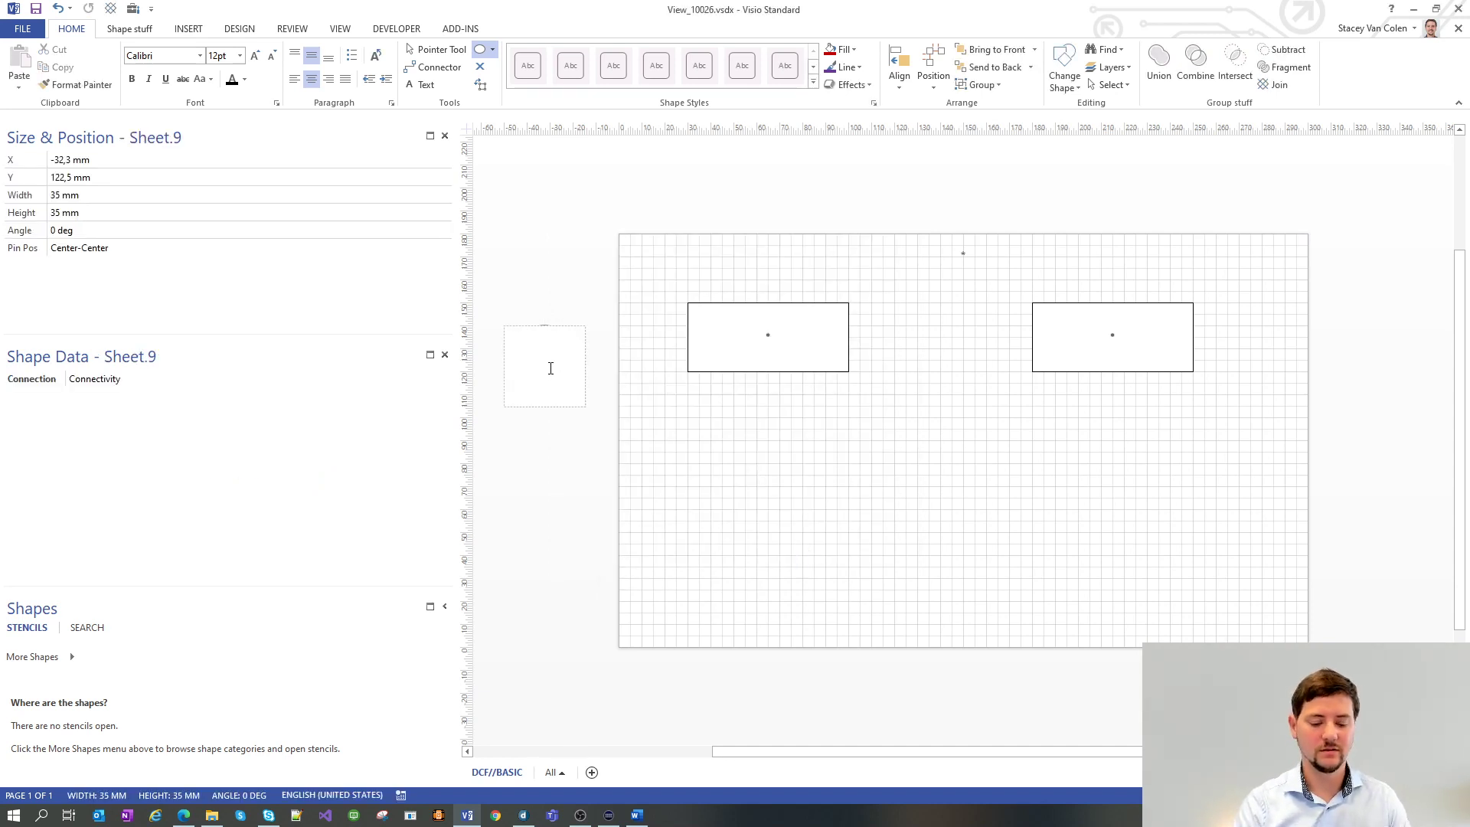
text(Connection)
- Give the Connection circle a coloured outline
click(655, 190)
click(550, 397)
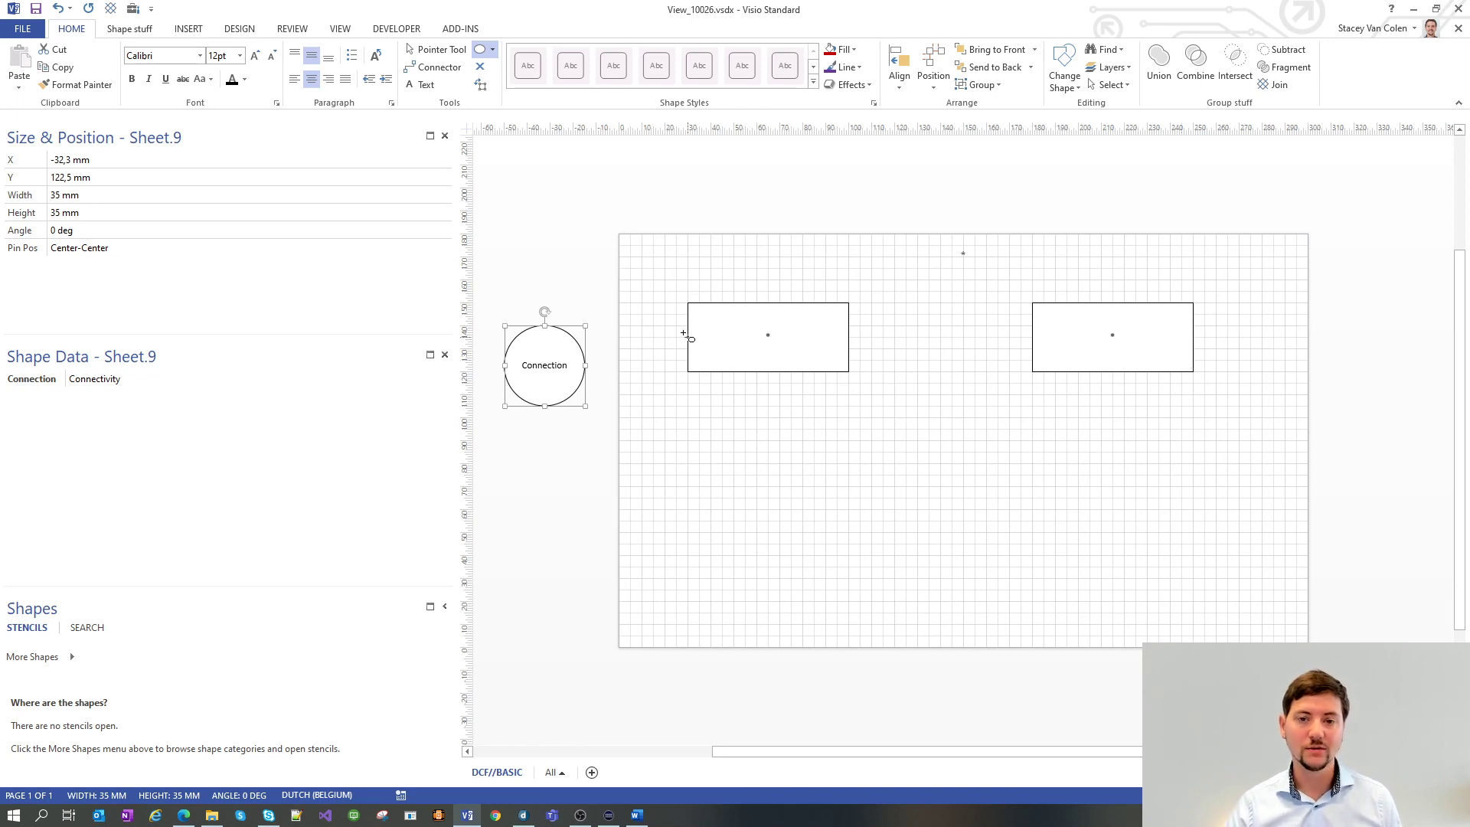
click(563, 235)
click(580, 388)
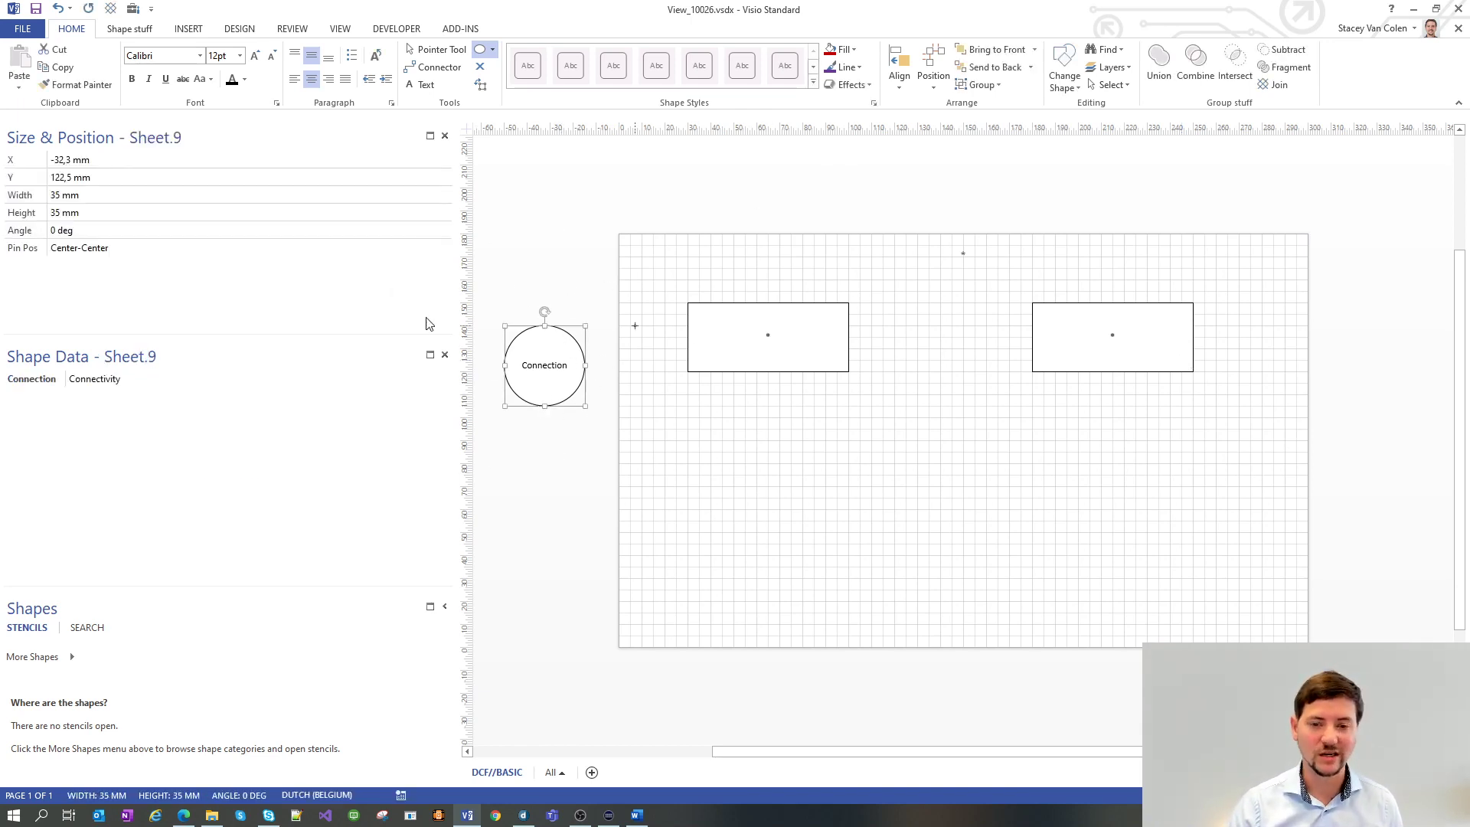
click(514, 249)
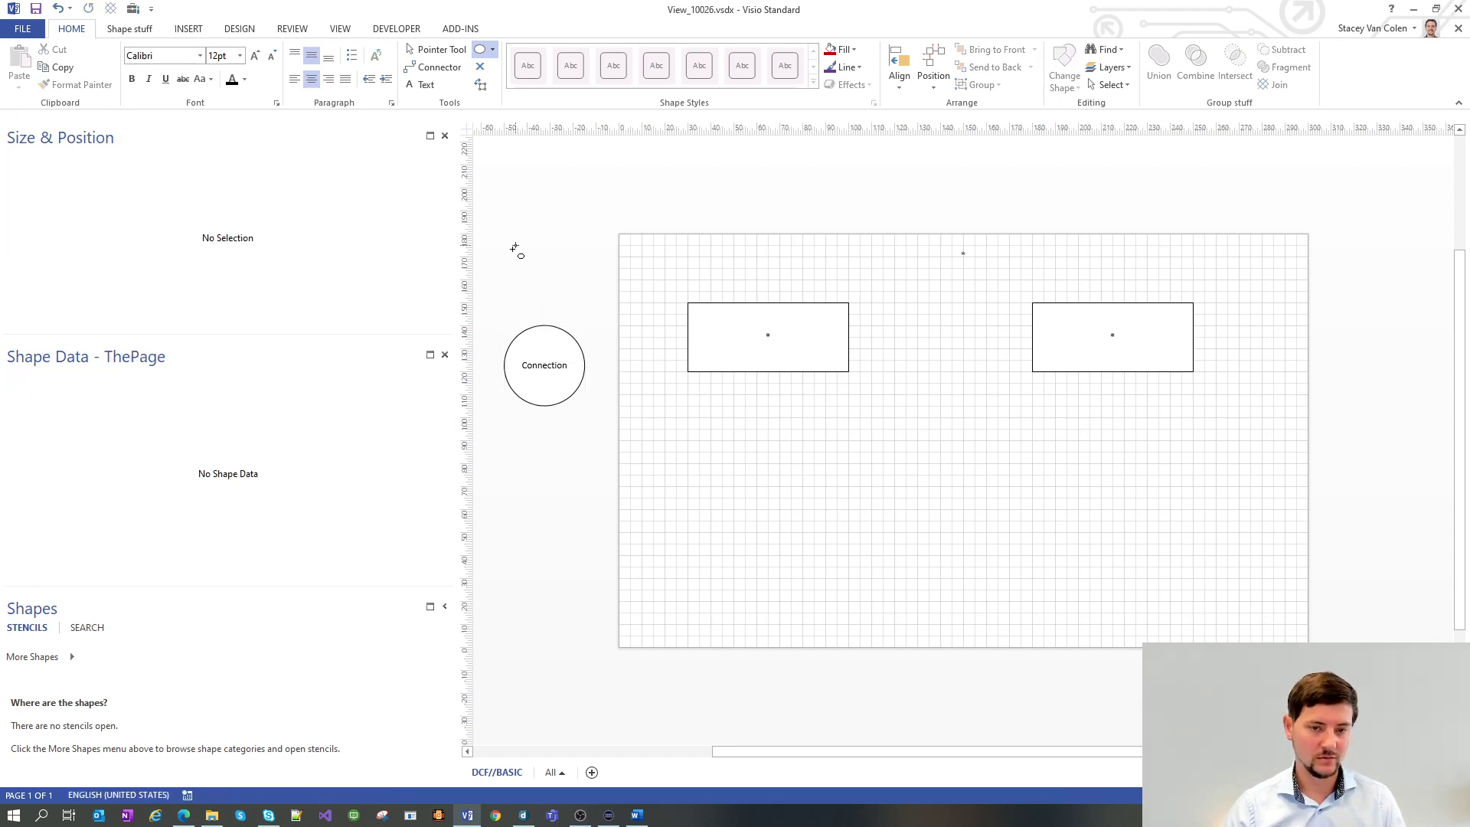
- Check the Switch A–Switch B connection line in DataMiner Cube
click(523, 814)
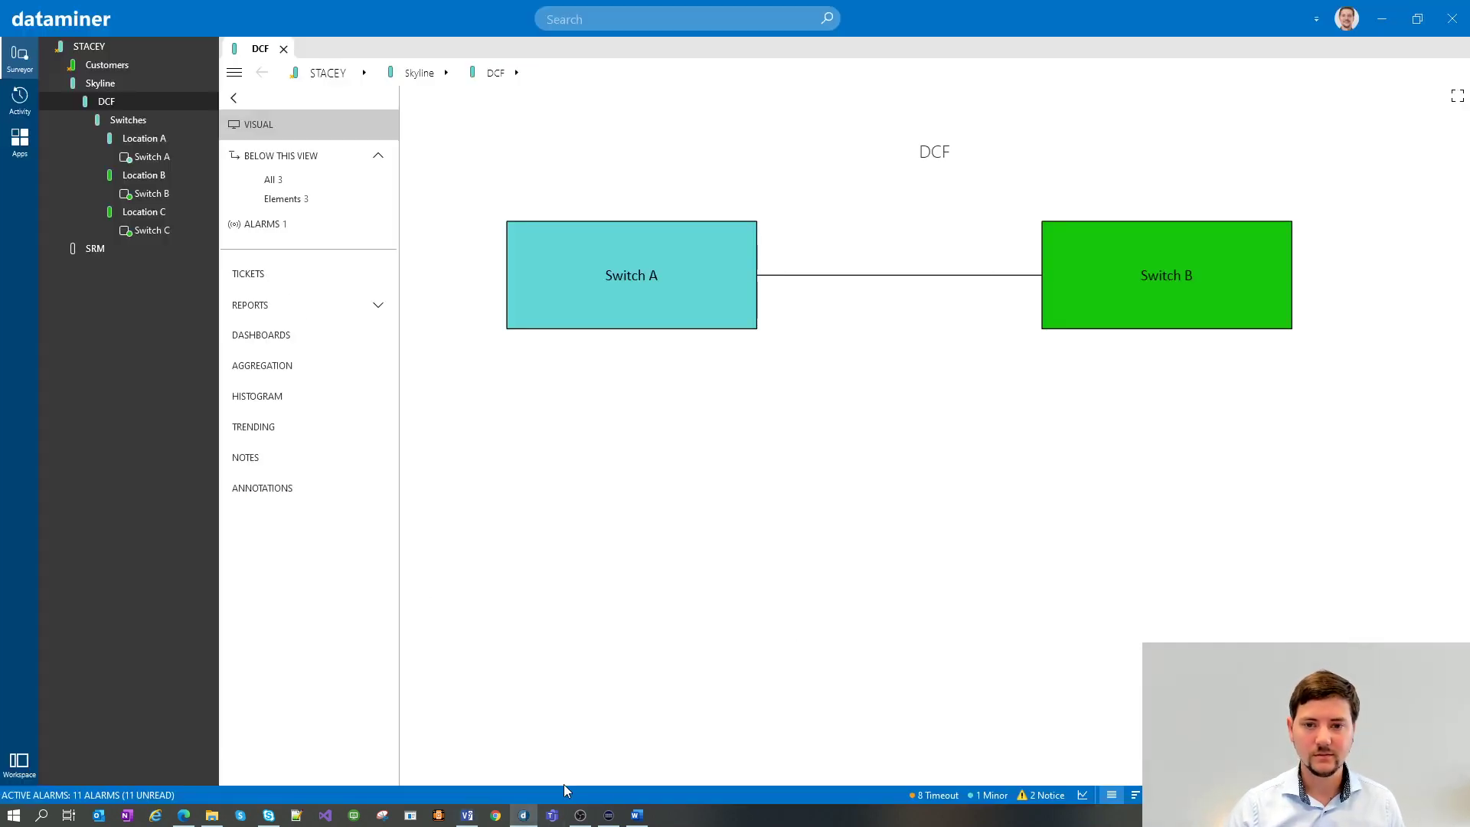
click(1382, 19)
click(539, 343)
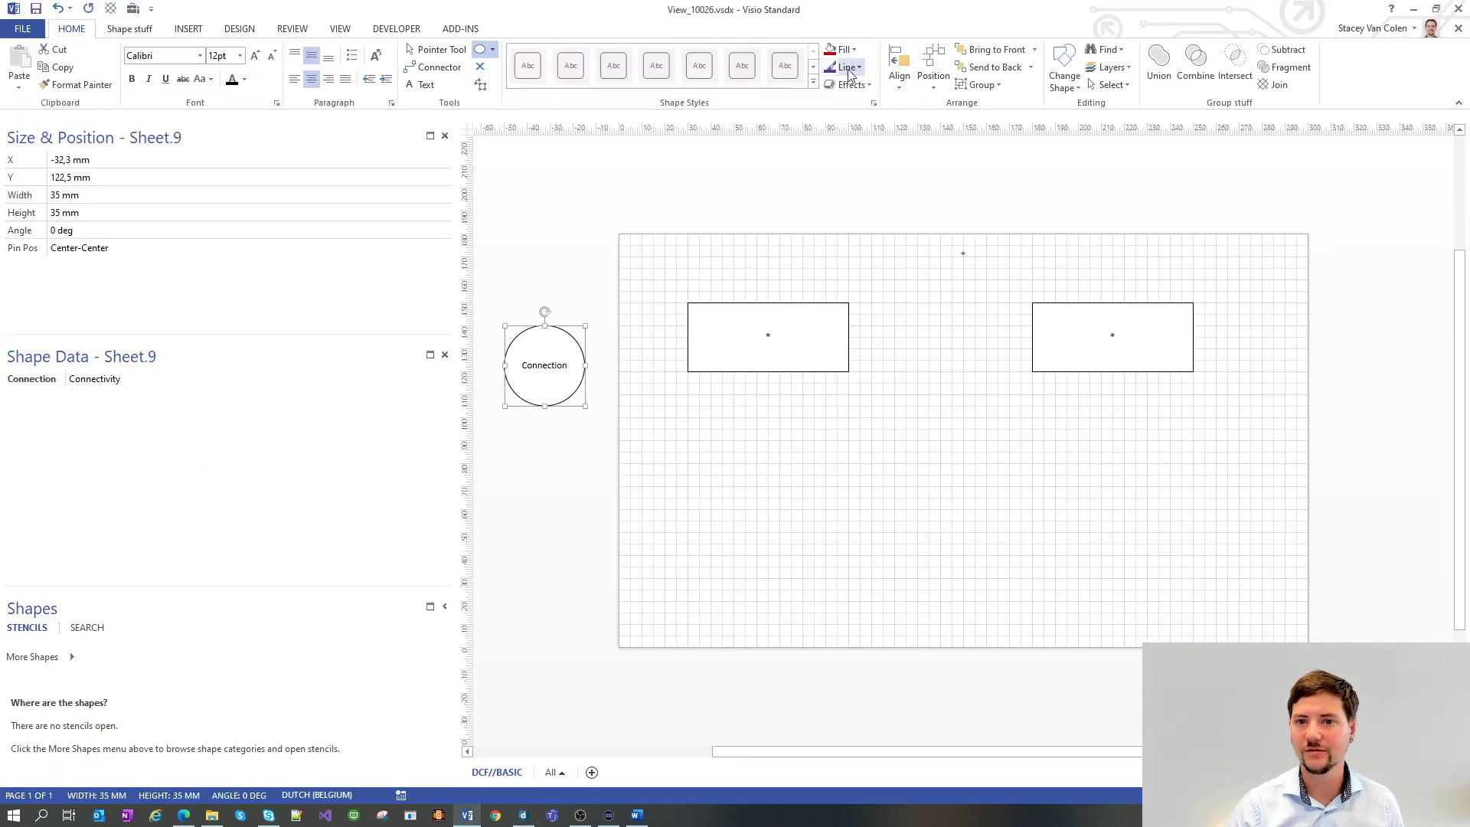
click(515, 222)
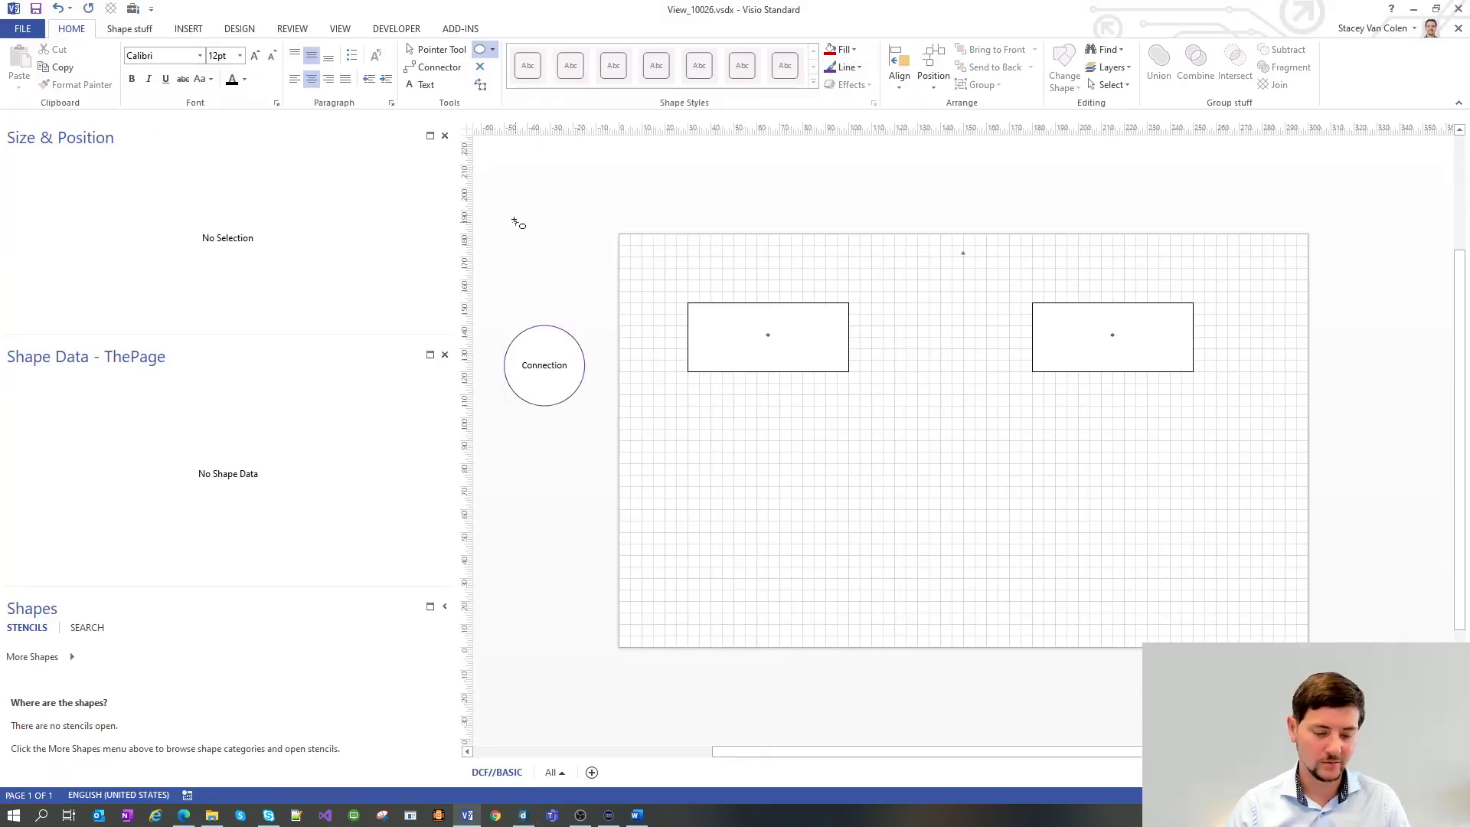
click(523, 815)
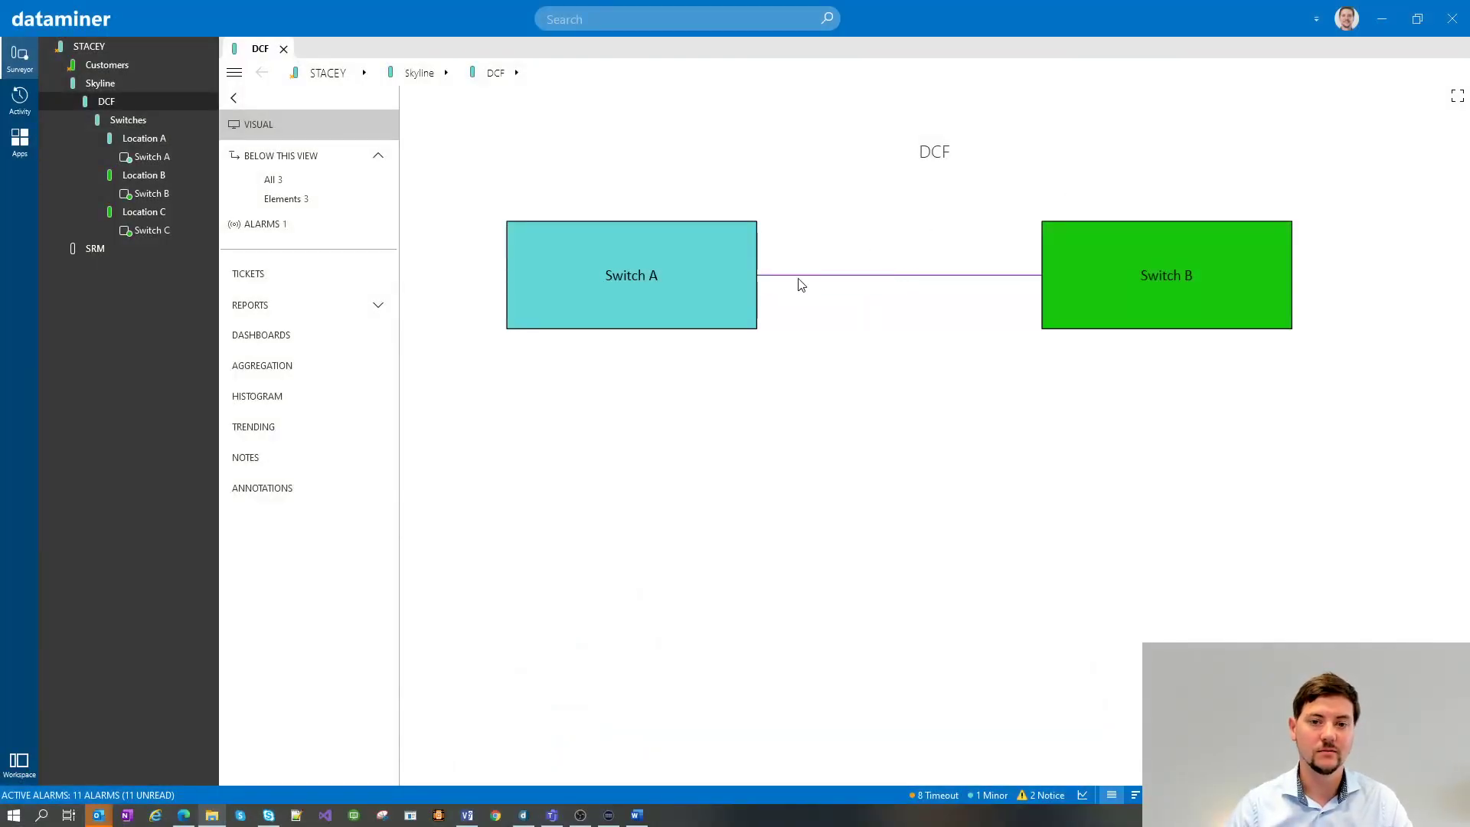
right_click(604, 289)
click(688, 608)
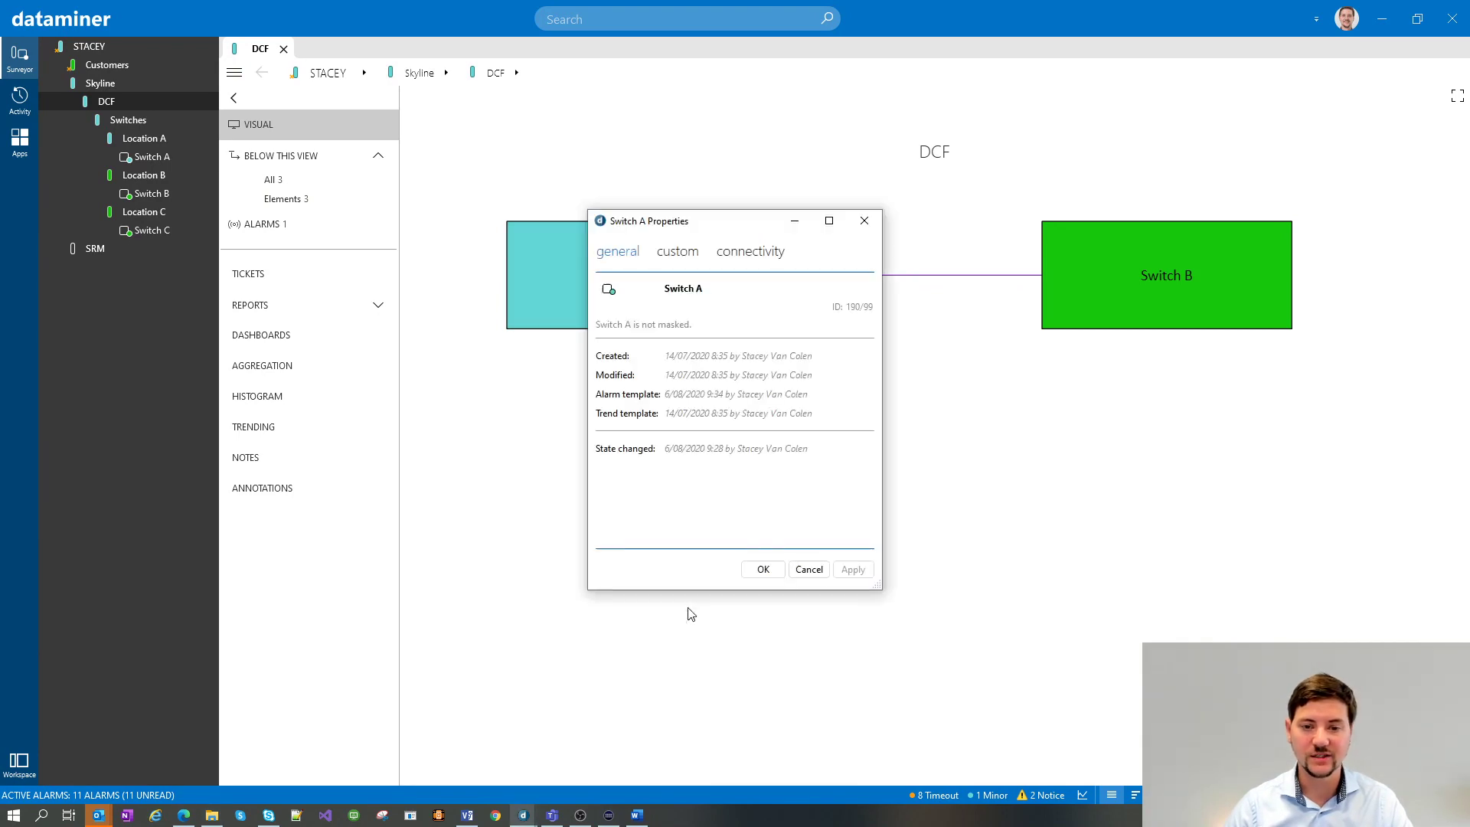
click(741, 255)
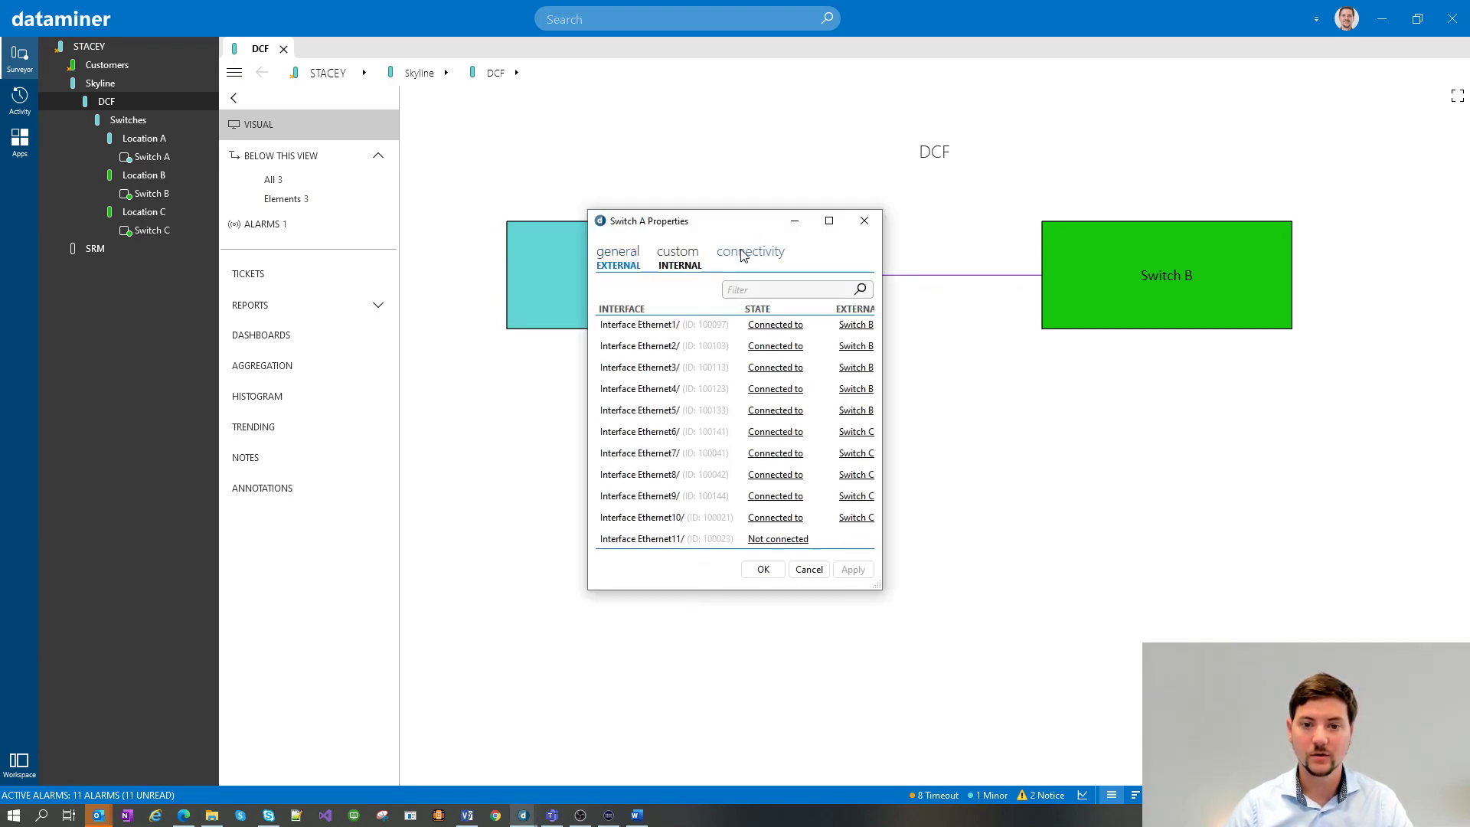
key(Escape)
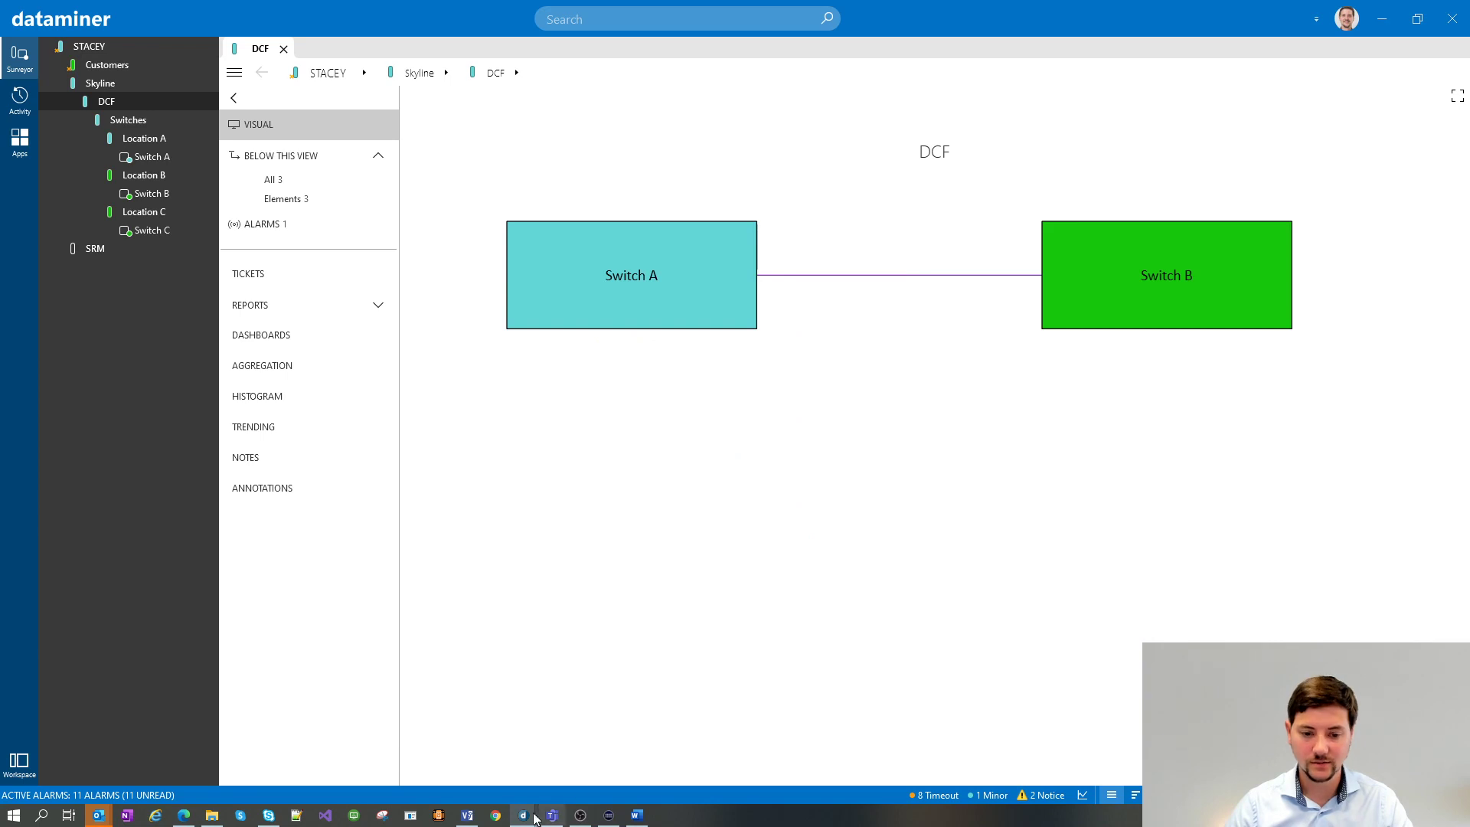
mouse_move(523, 814)
click(625, 753)
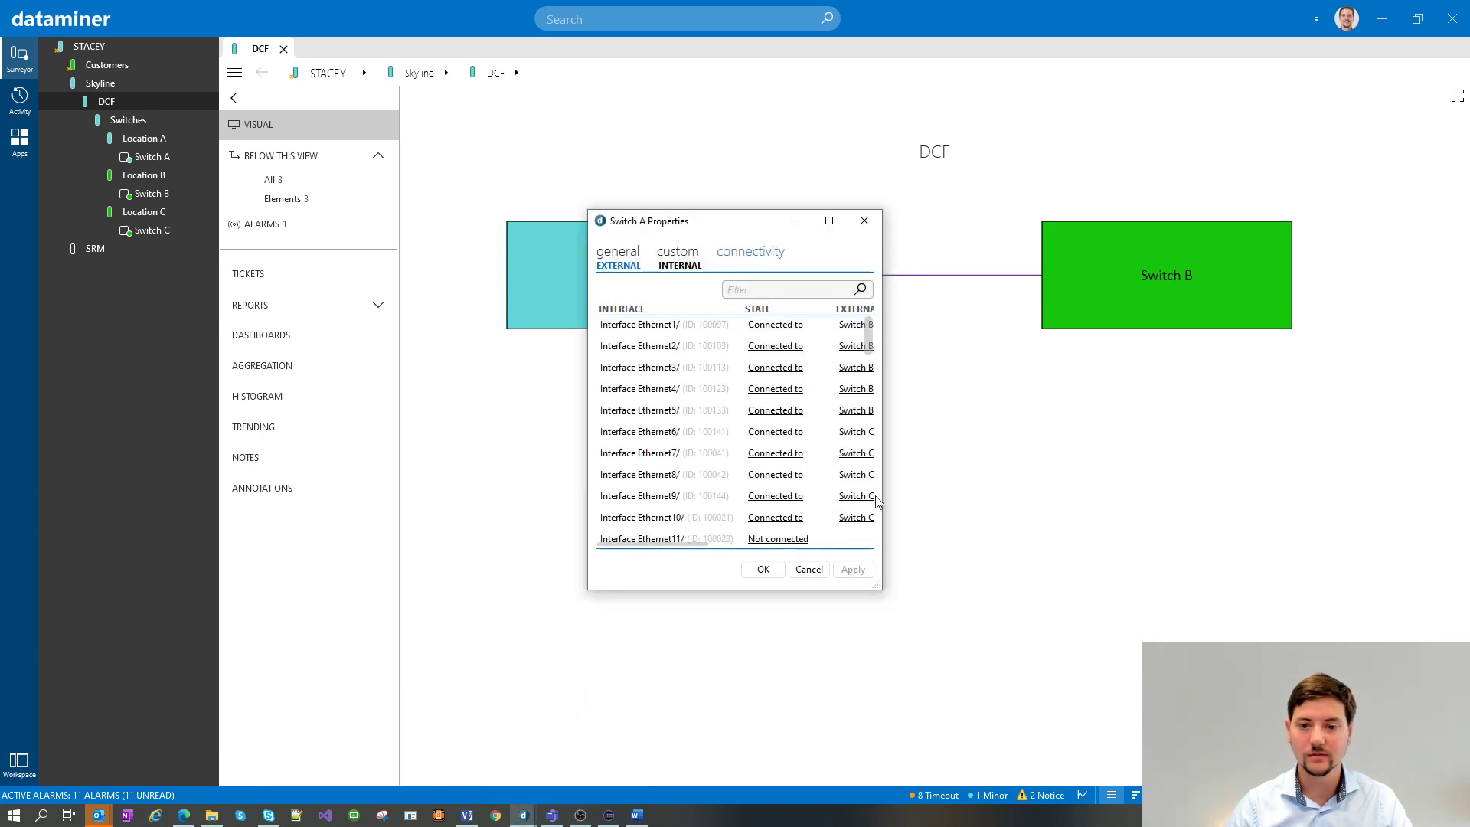
drag(879, 584, 1176, 632)
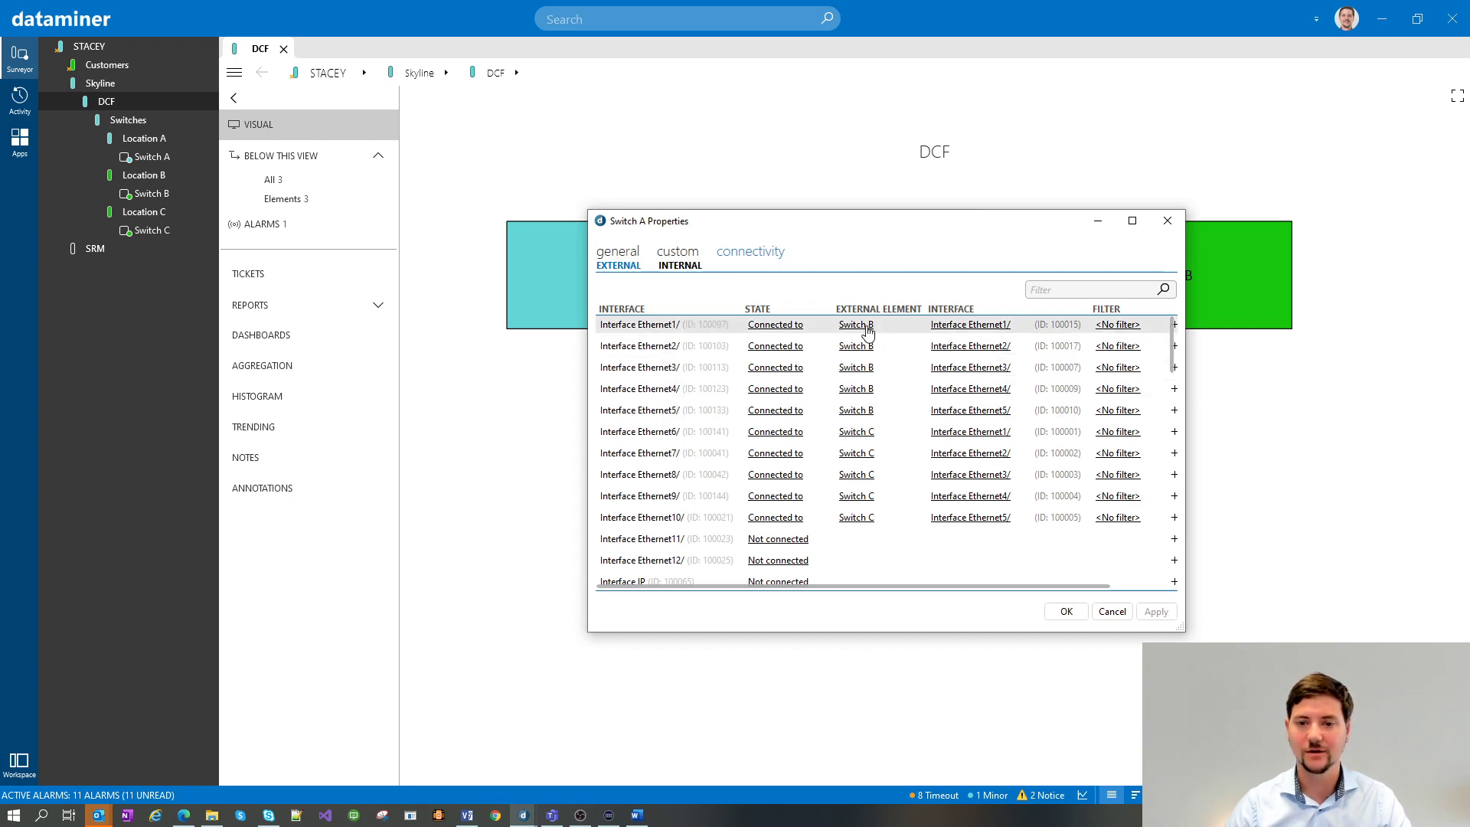
click(1172, 219)
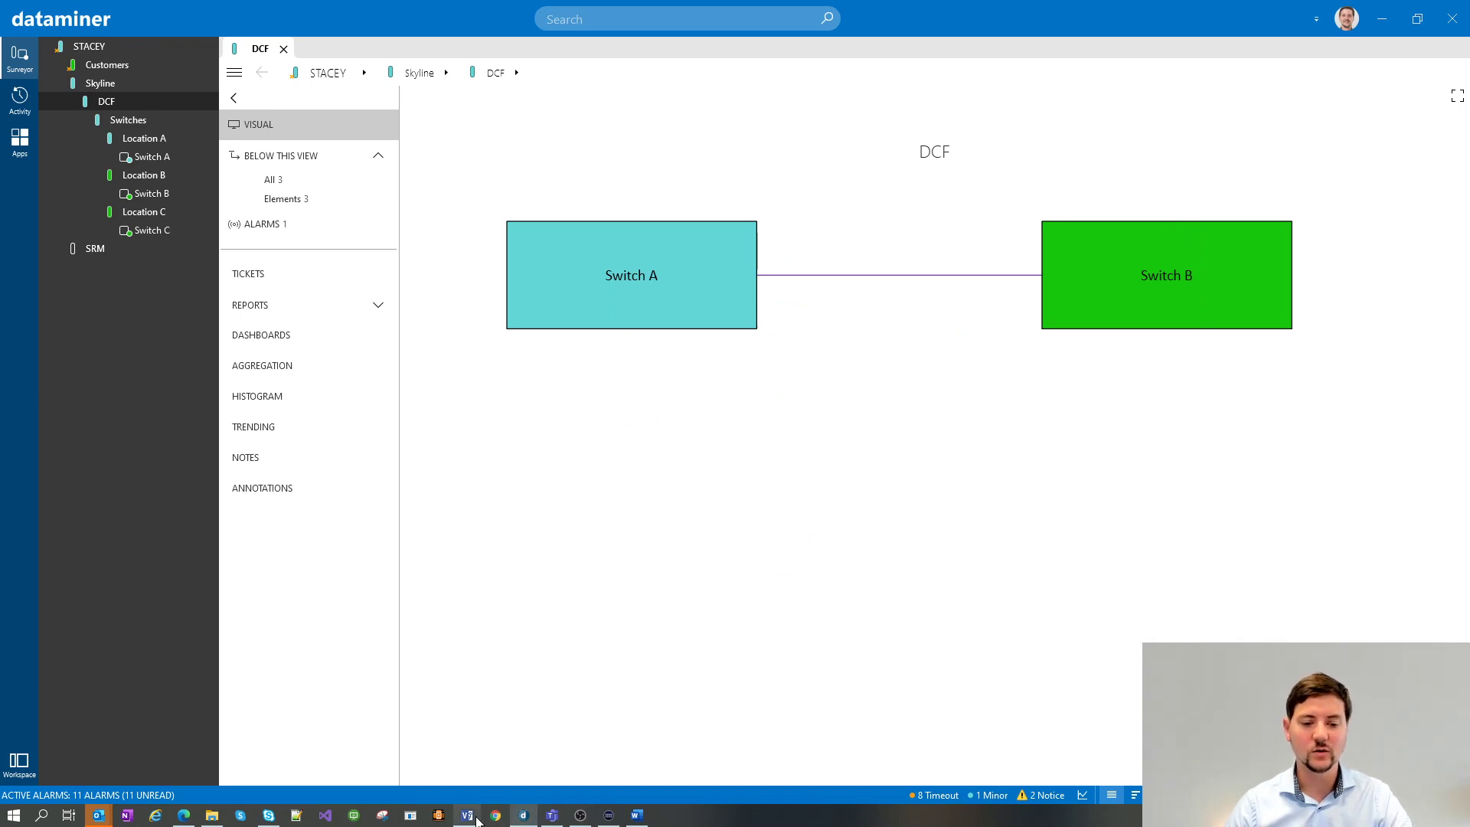
- Change the Connection circle's Connection value to Connectivity|MultipleLinesMode
mouse_move(469, 816)
click(490, 762)
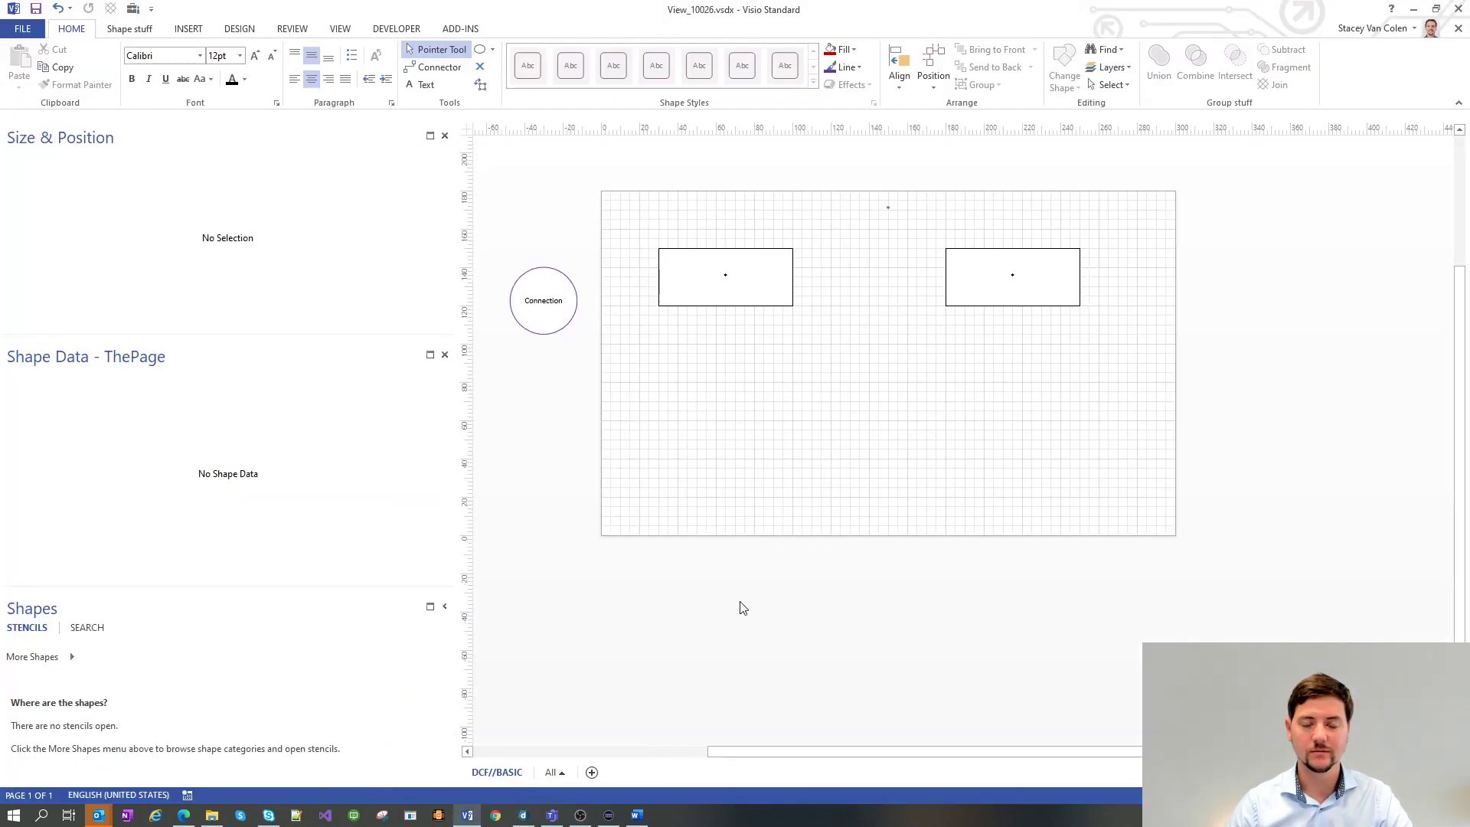
click(553, 295)
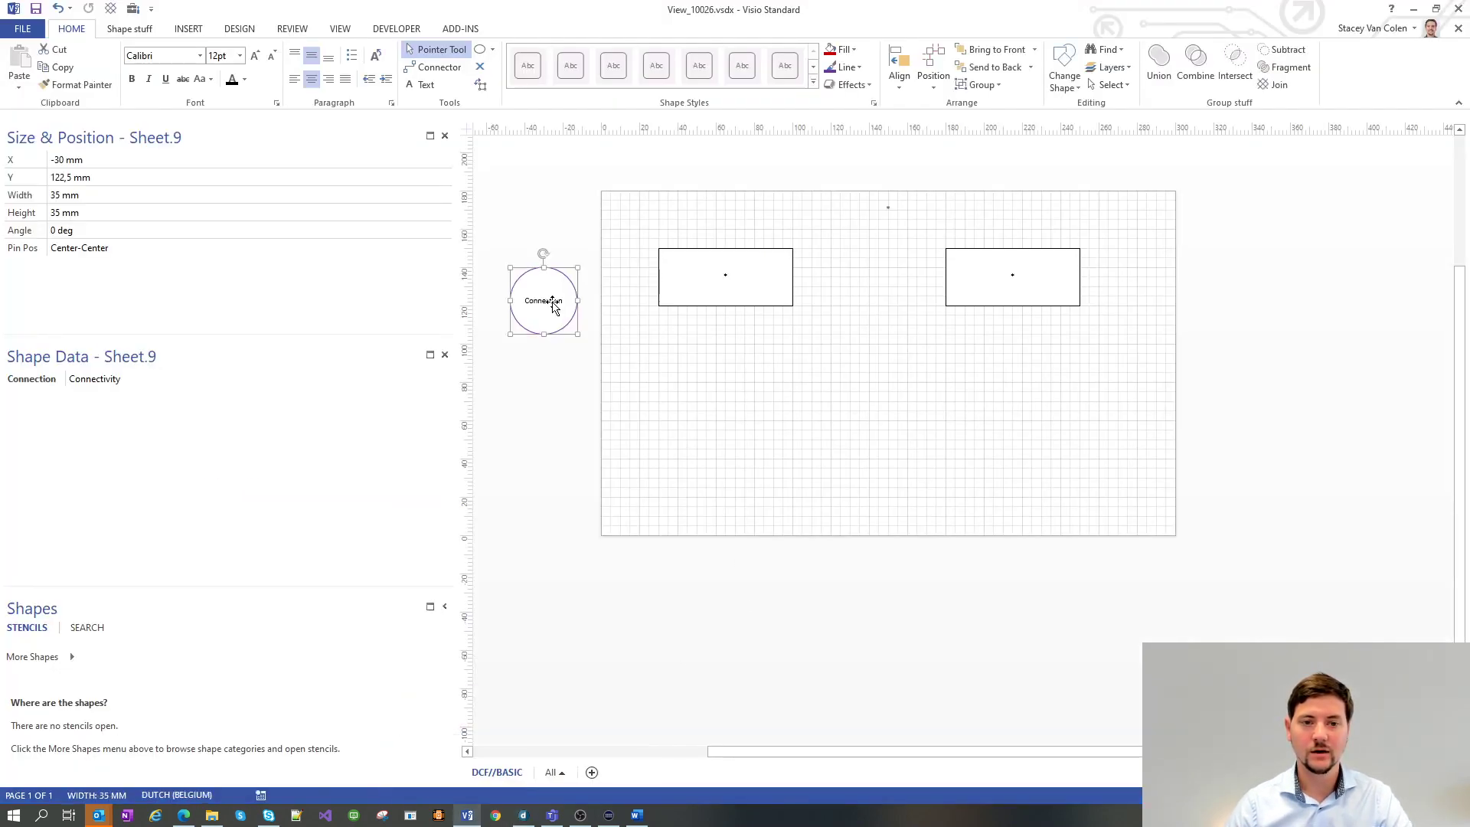
click(162, 379)
click(163, 379)
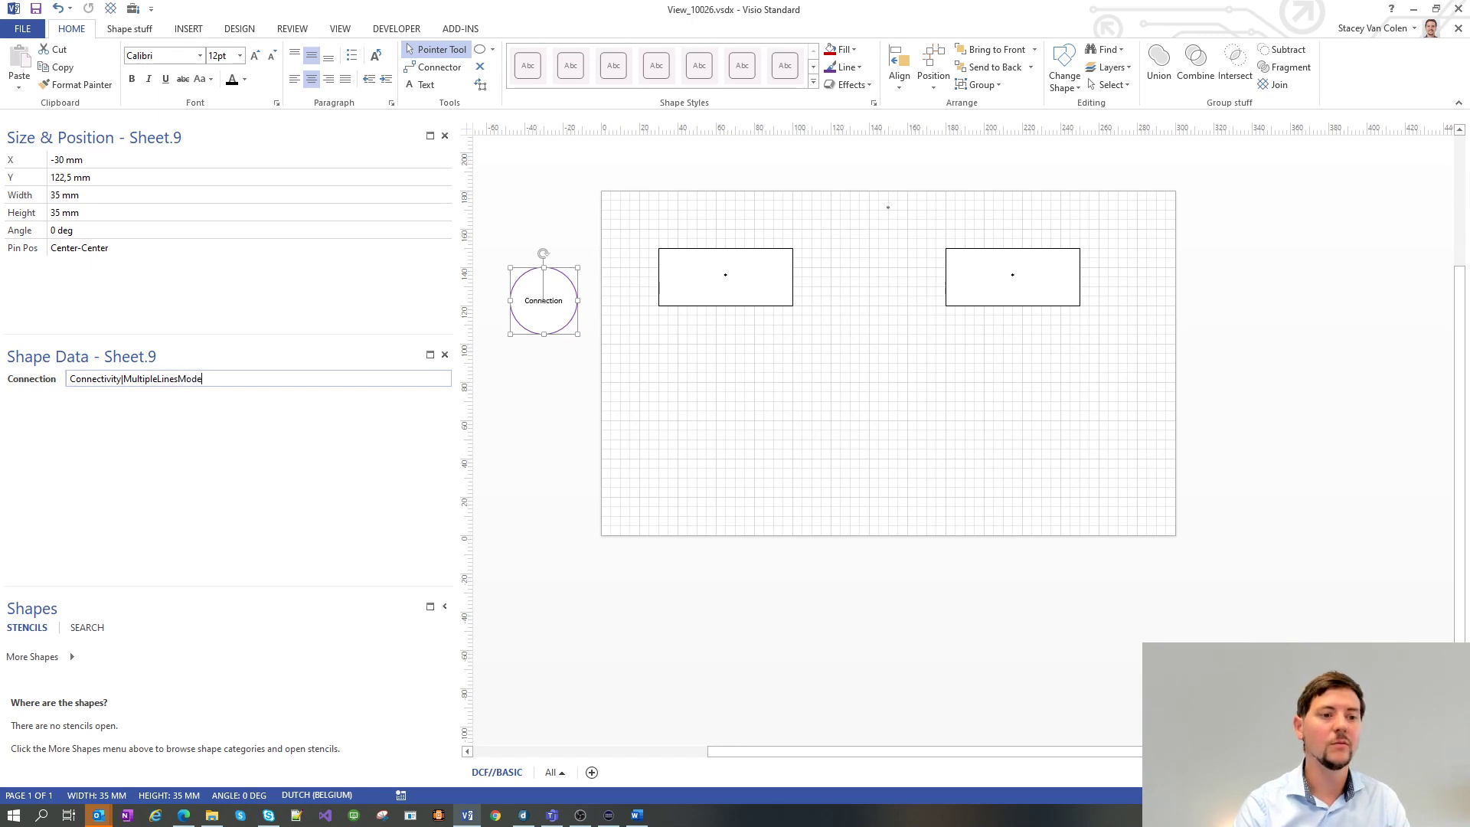
click(565, 442)
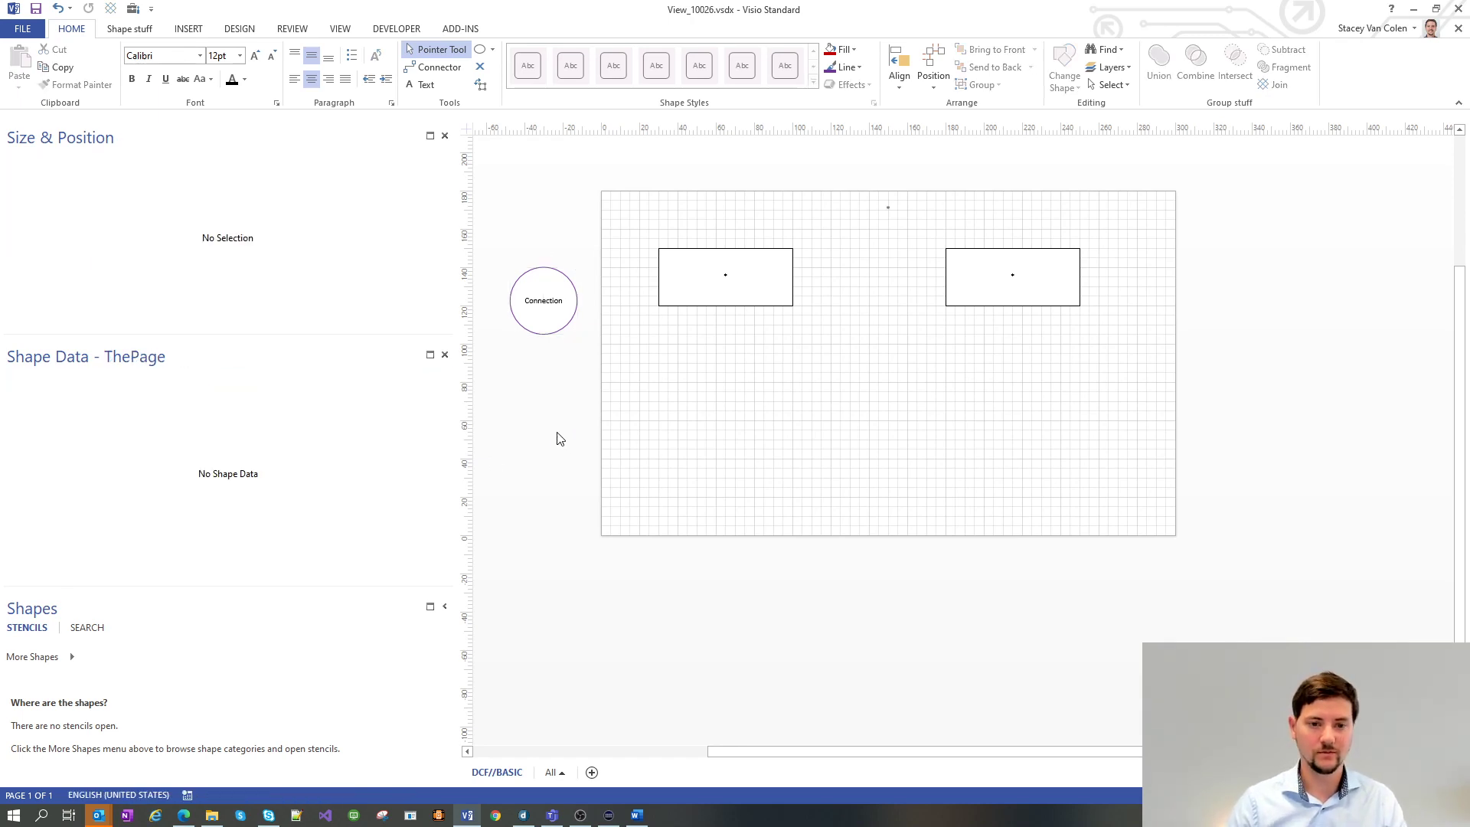
click(522, 816)
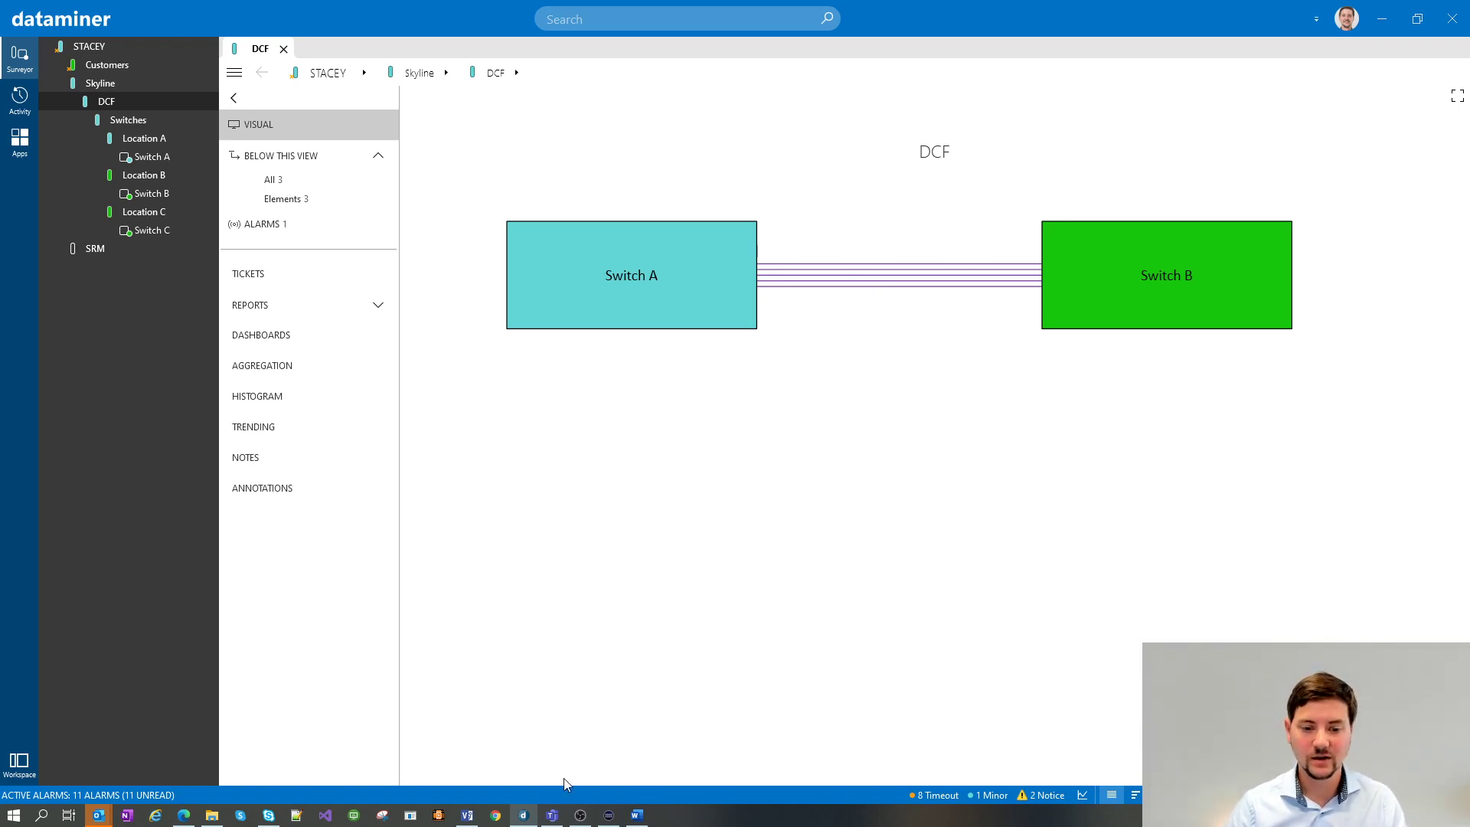
- Insert 'Curved' so the circle's value reads Connectivity|MultipleCurvedLinesMode
click(467, 815)
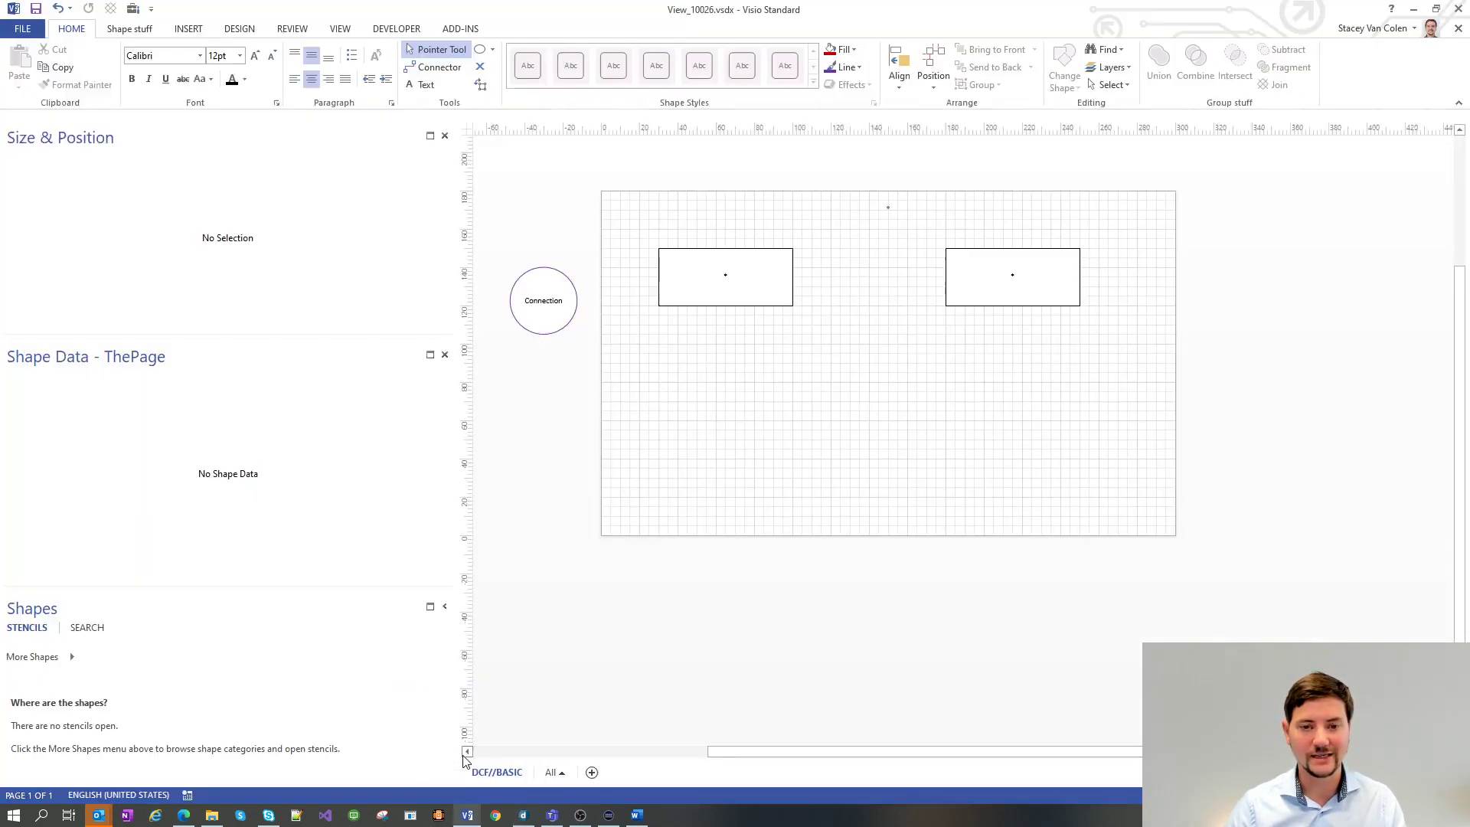
click(570, 301)
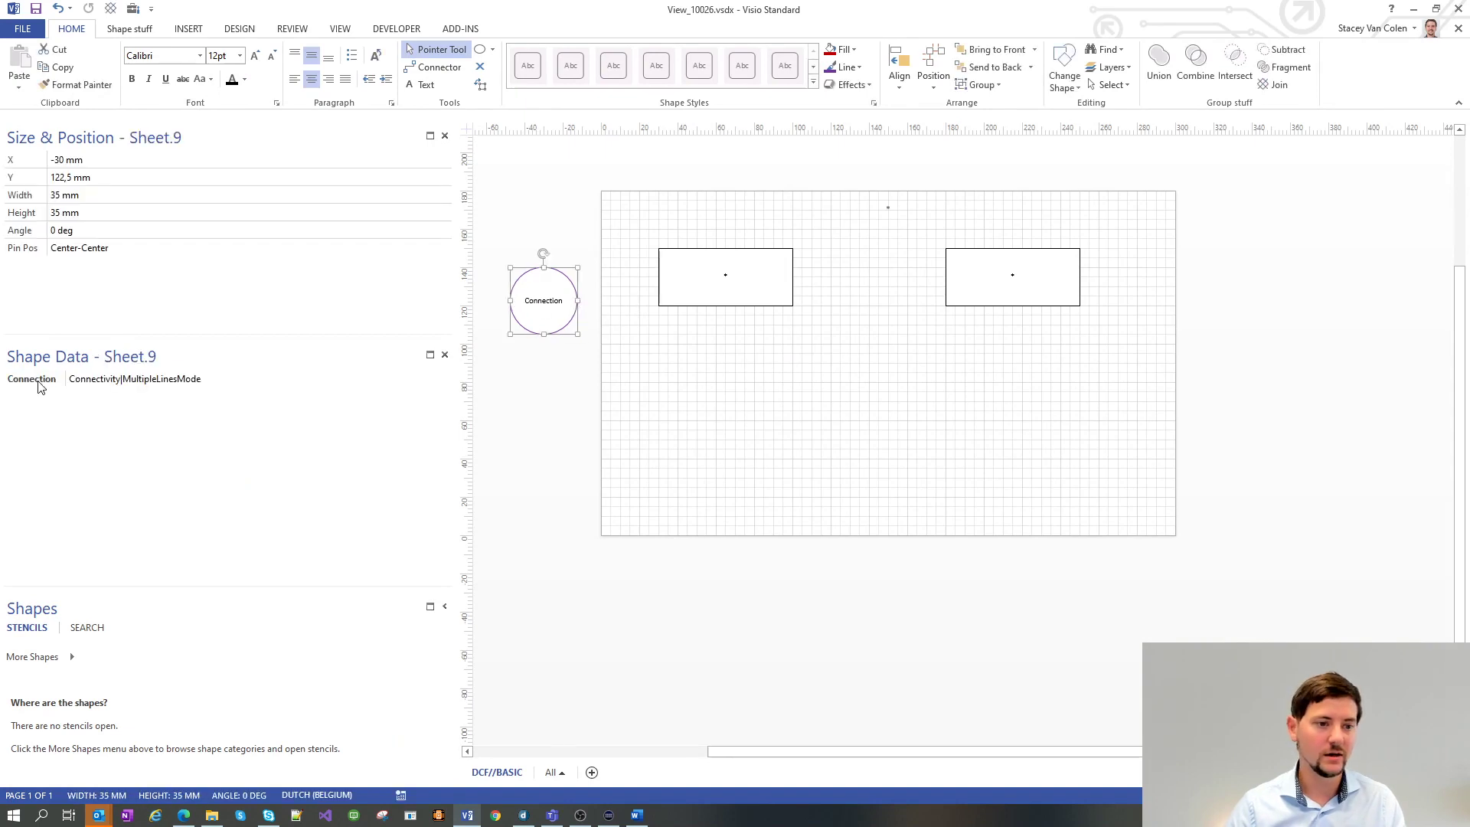
click(157, 380)
text(Curved)
click(486, 429)
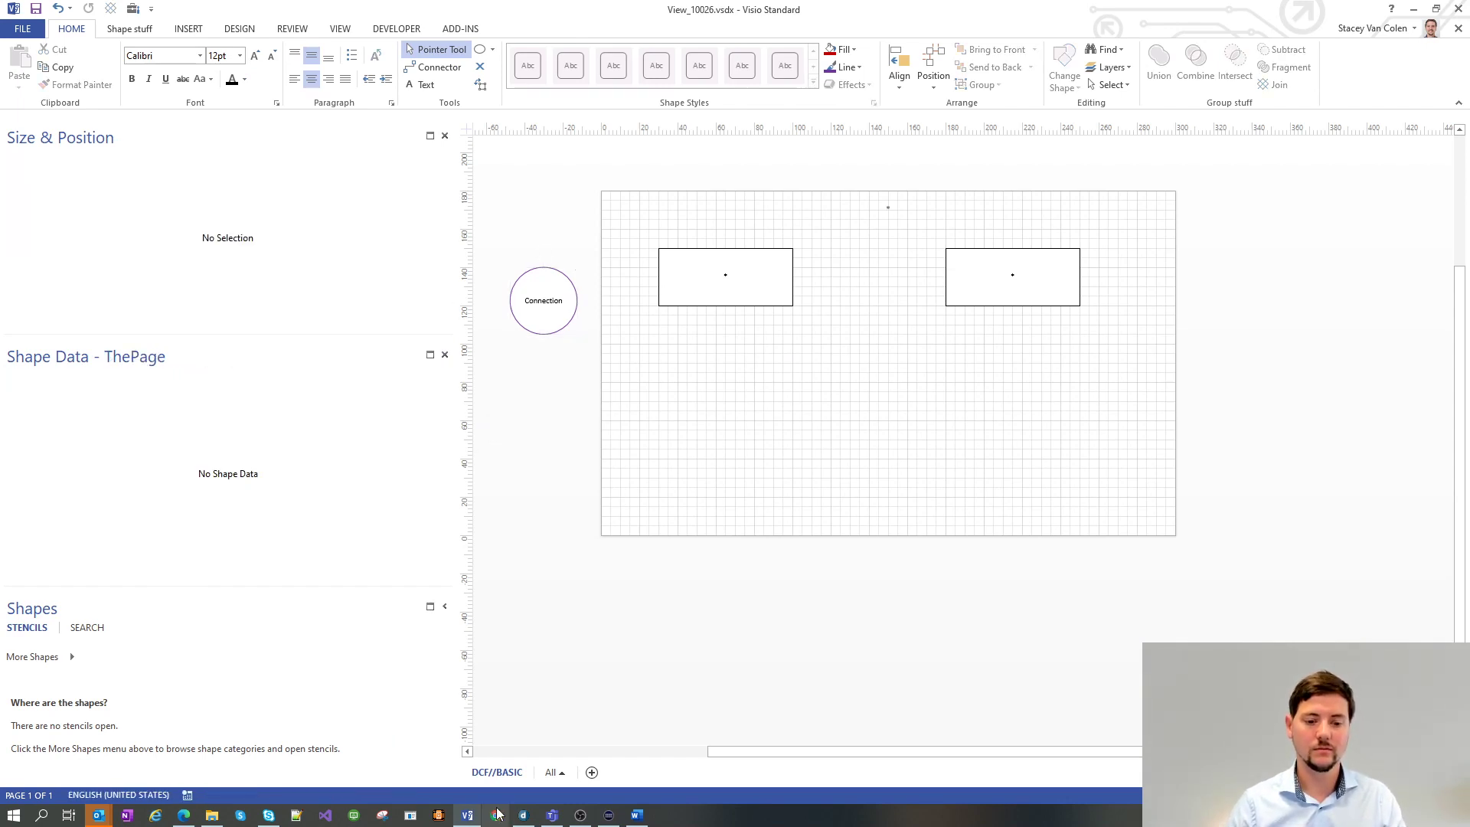
mouse_move(523, 814)
click(525, 781)
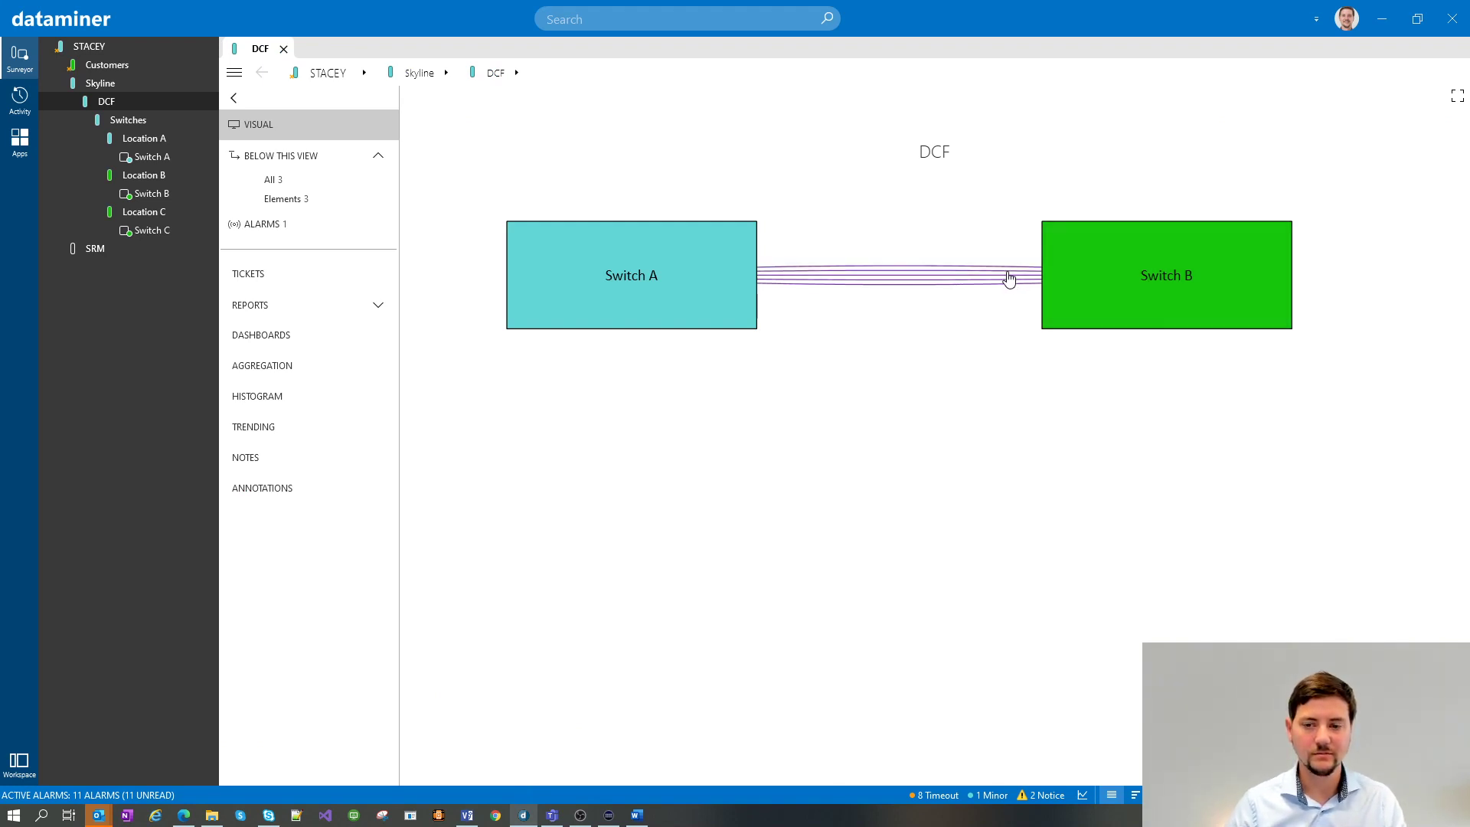
scroll(908, 286, up, 5)
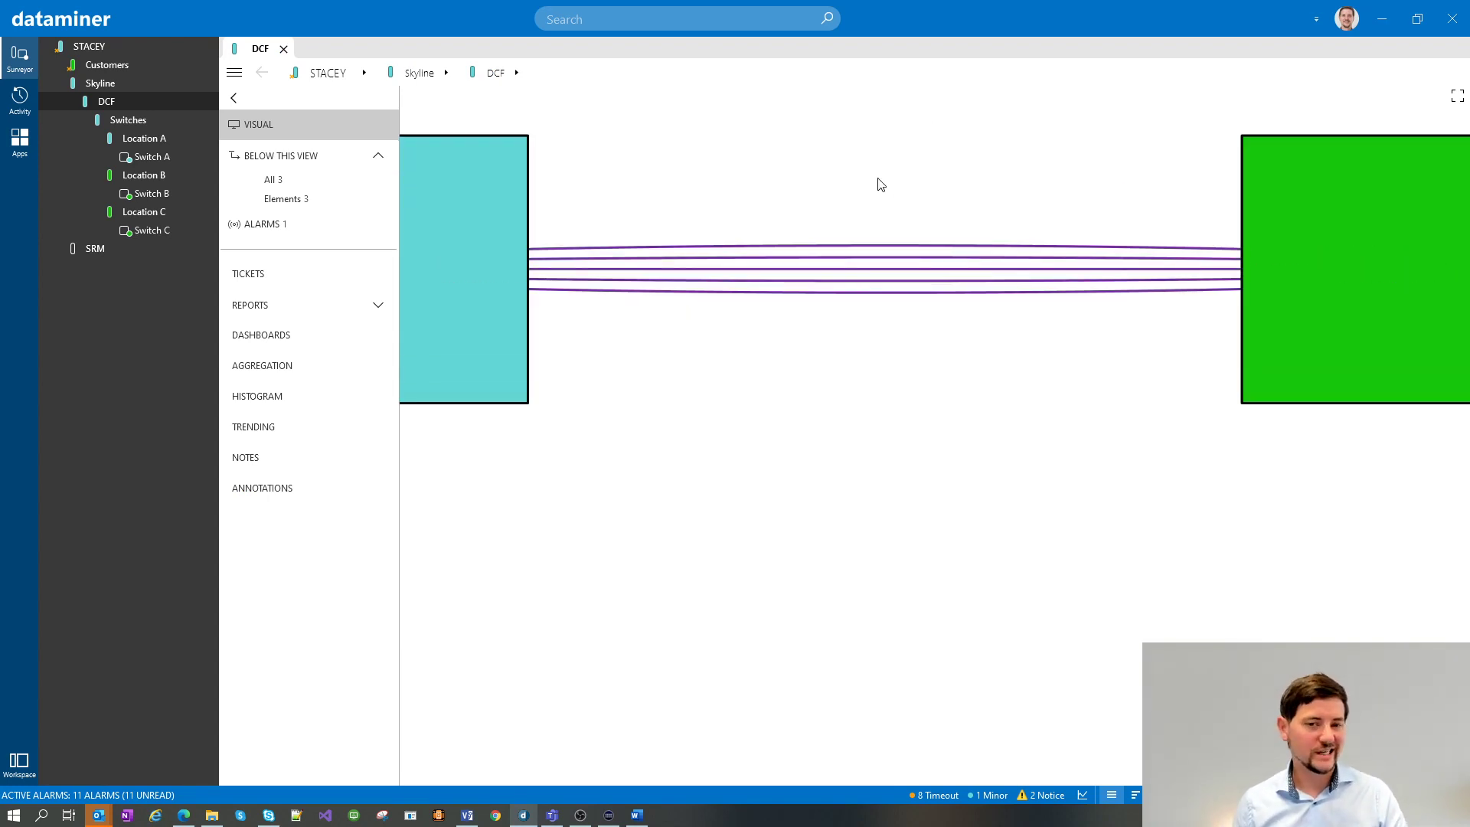
scroll(881, 186, down, 5)
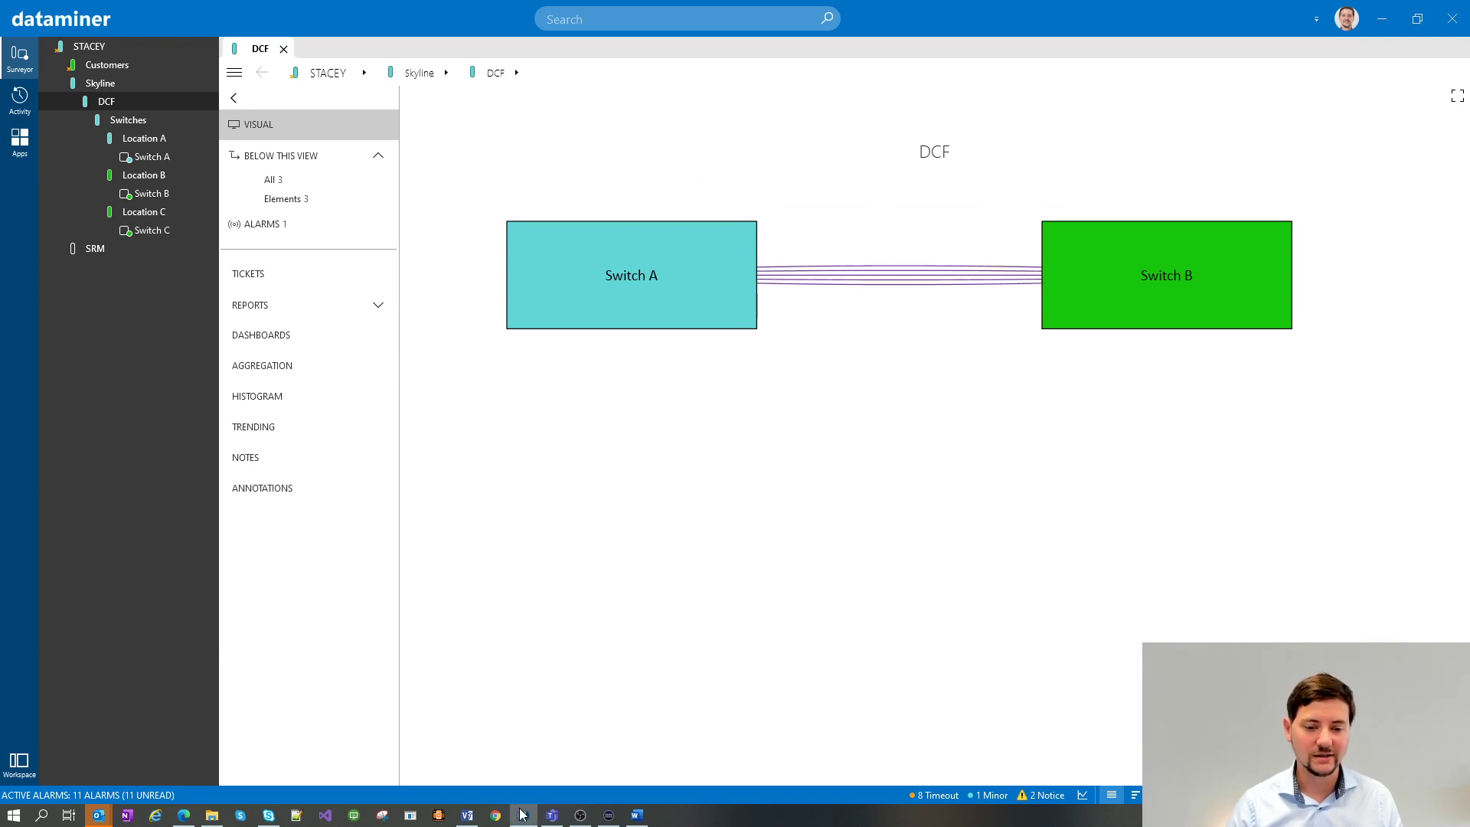
- Append |LineDistance=20 to the Connection circle's Connection value
mouse_move(469, 814)
click(471, 766)
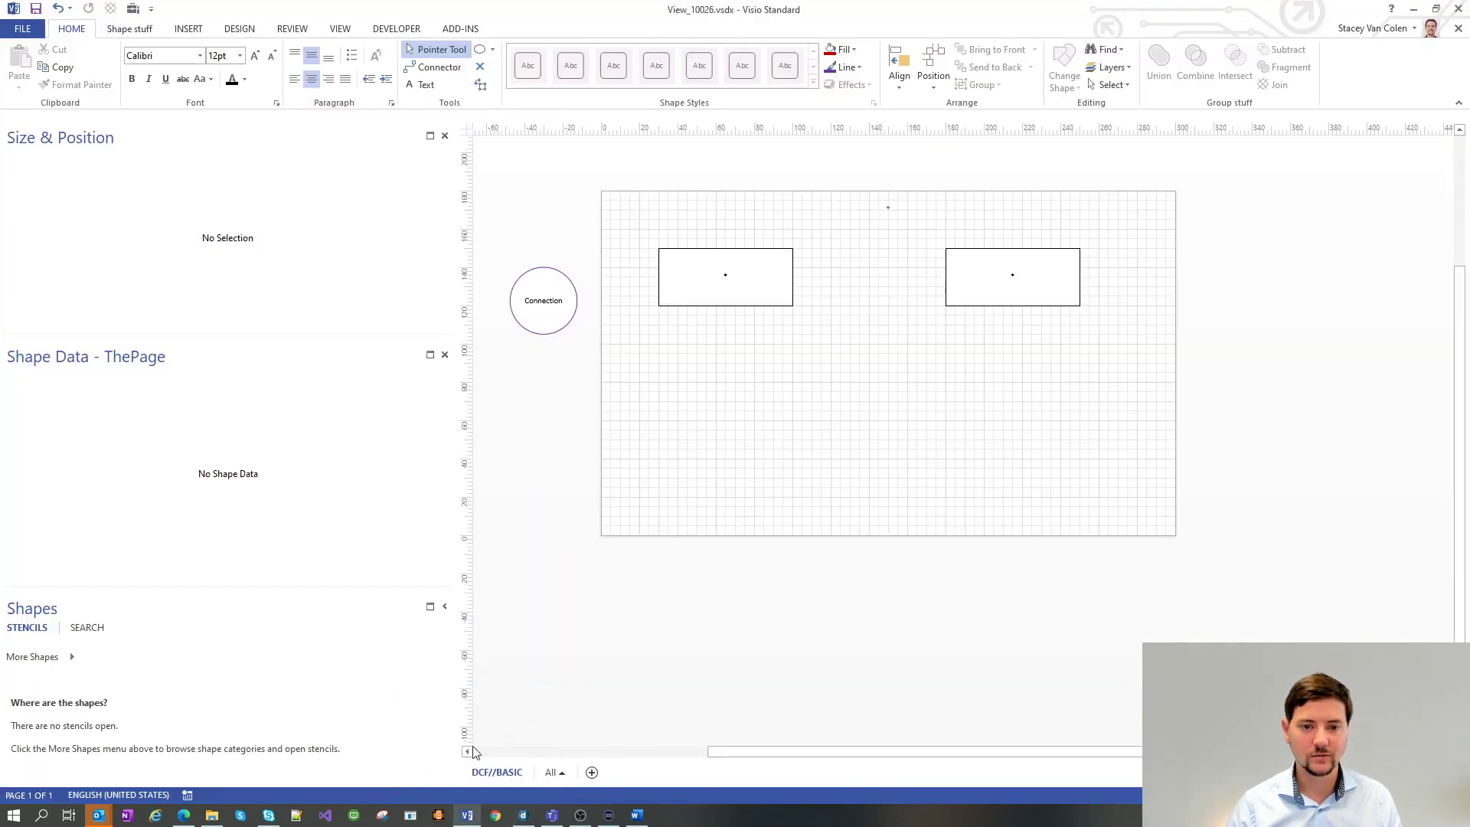
click(548, 306)
click(239, 380)
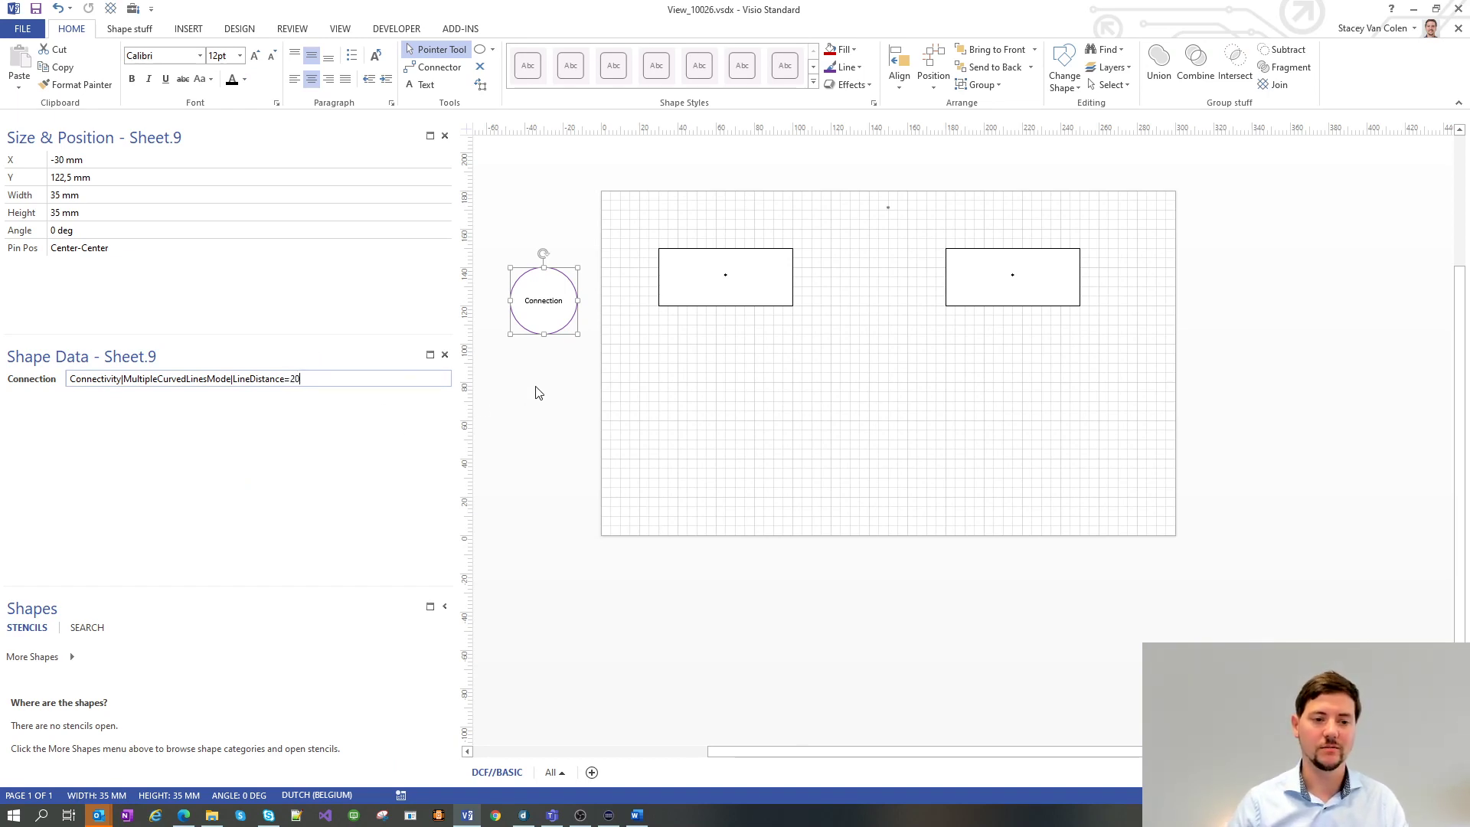
click(527, 414)
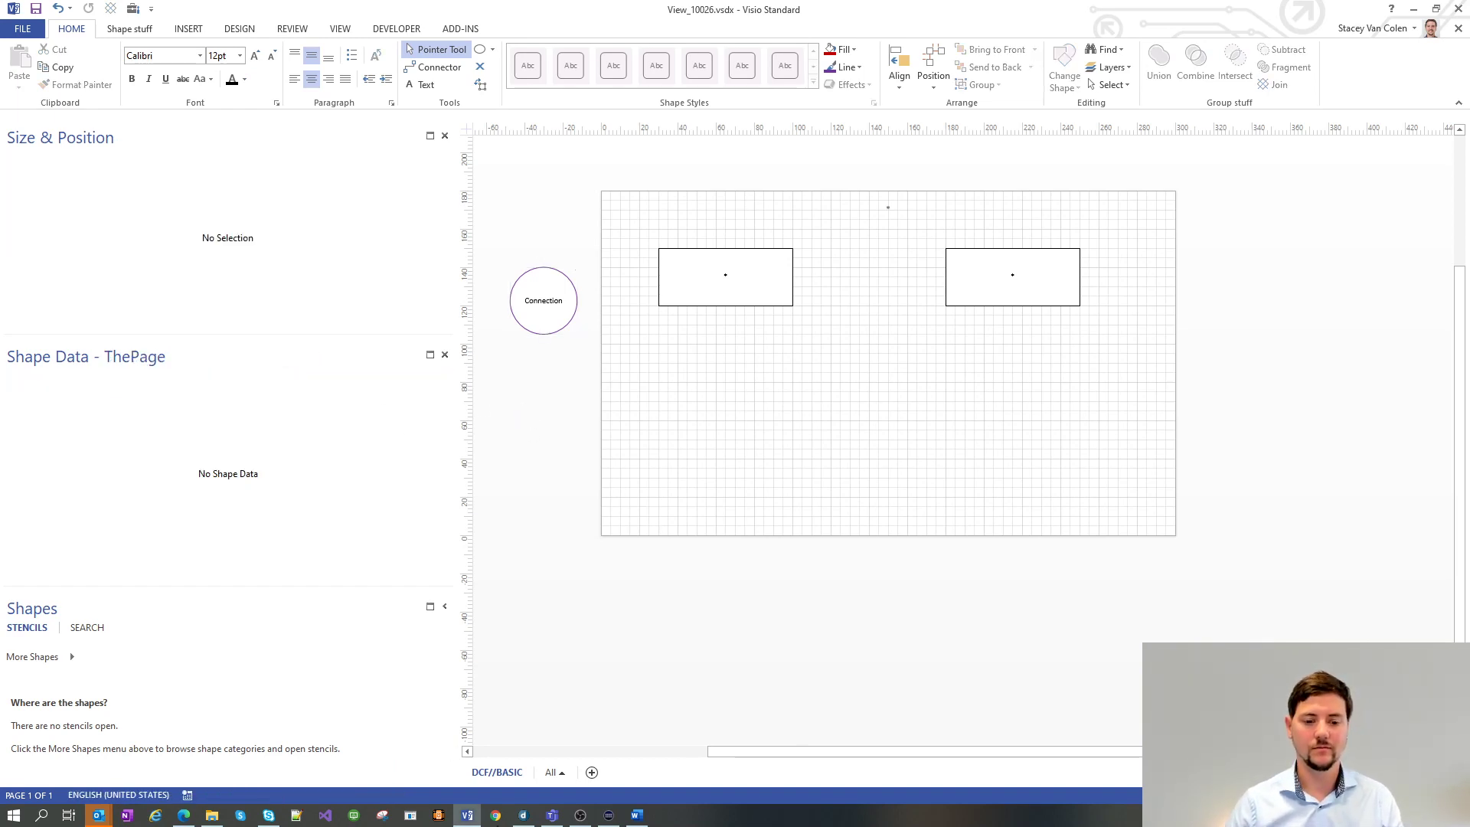
- View the widely spaced curved links in DataMiner Cube
mouse_move(523, 815)
click(534, 785)
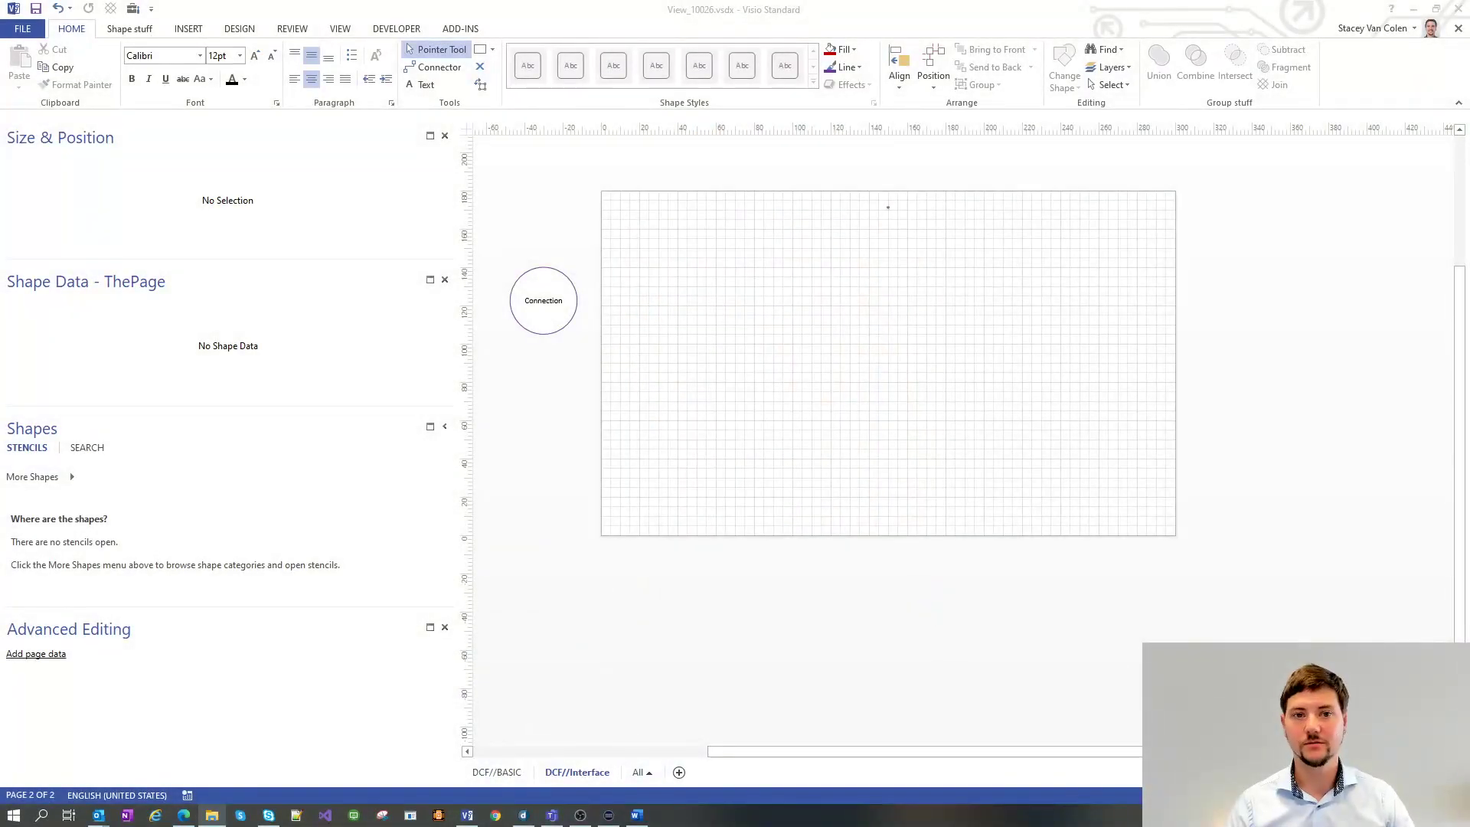
- Draw a 75 × 40 mm rectangle on the left and give it Info = Name shape data
click(480, 49)
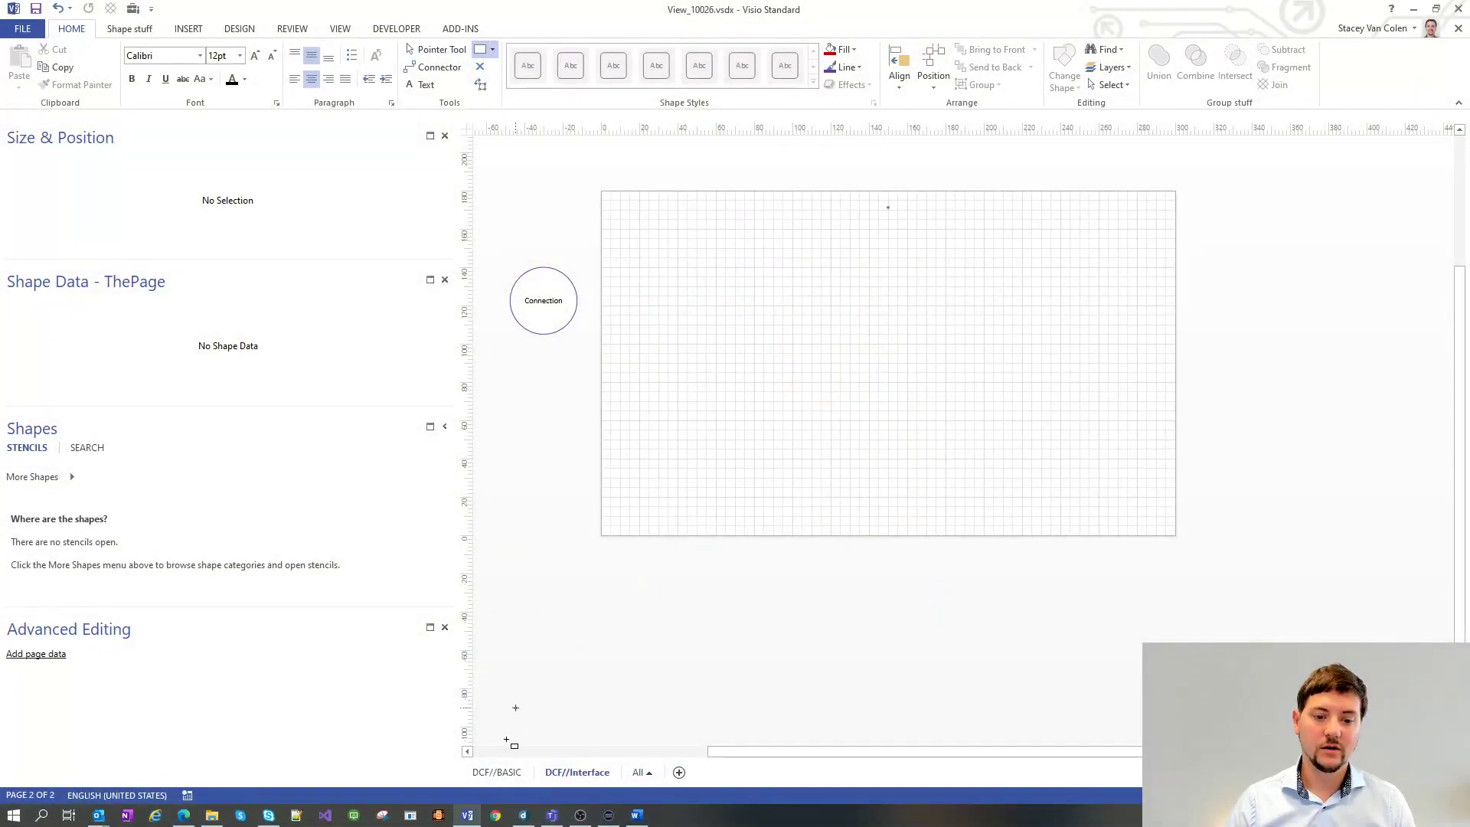
drag(681, 275, 822, 354)
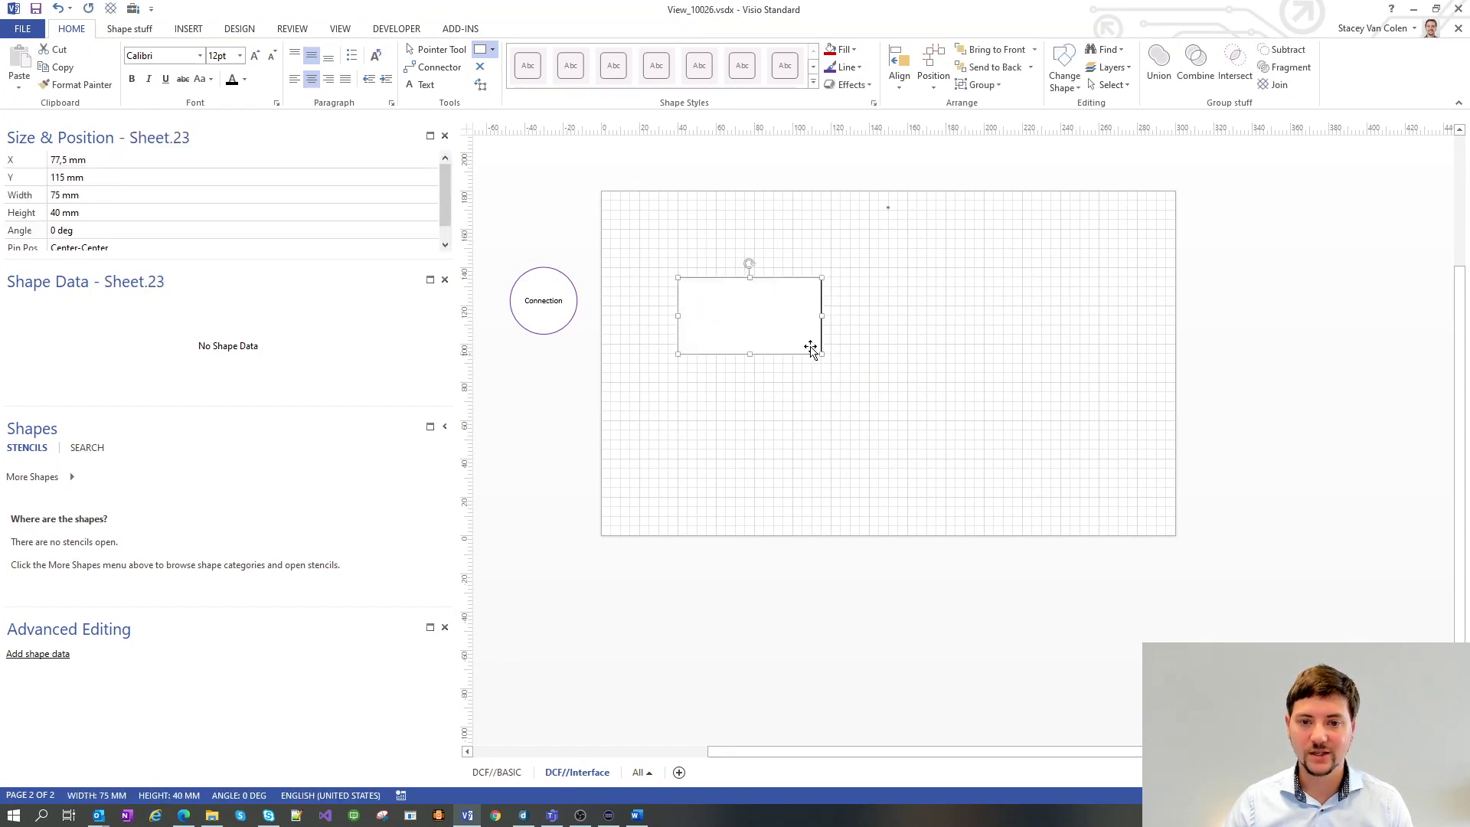
right_click(258, 366)
click(354, 449)
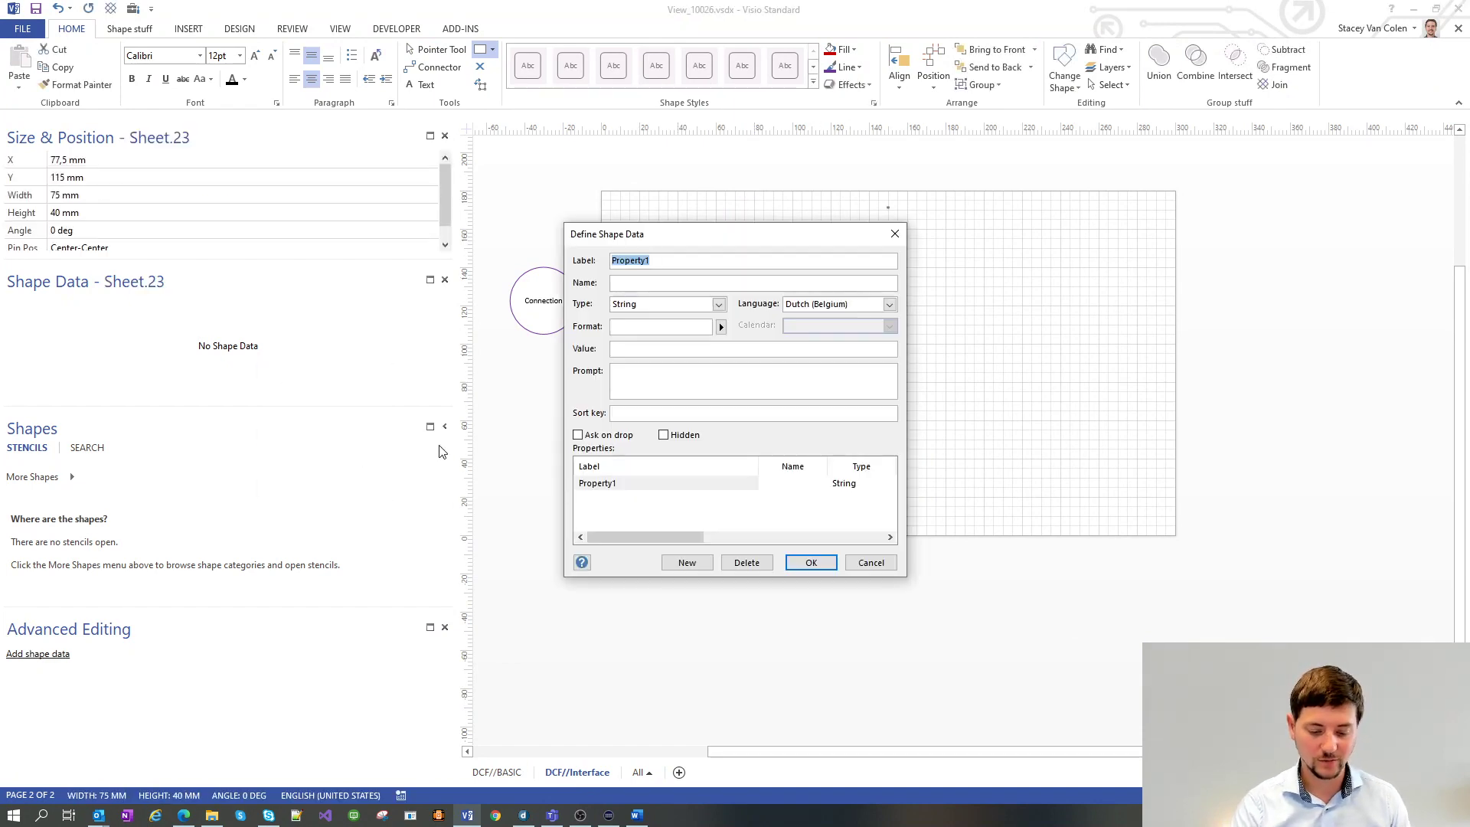
text(Info)
key(Tab)
key(Tab)
key(Tab)
key(Tab)
key(Tab)
text(Name)
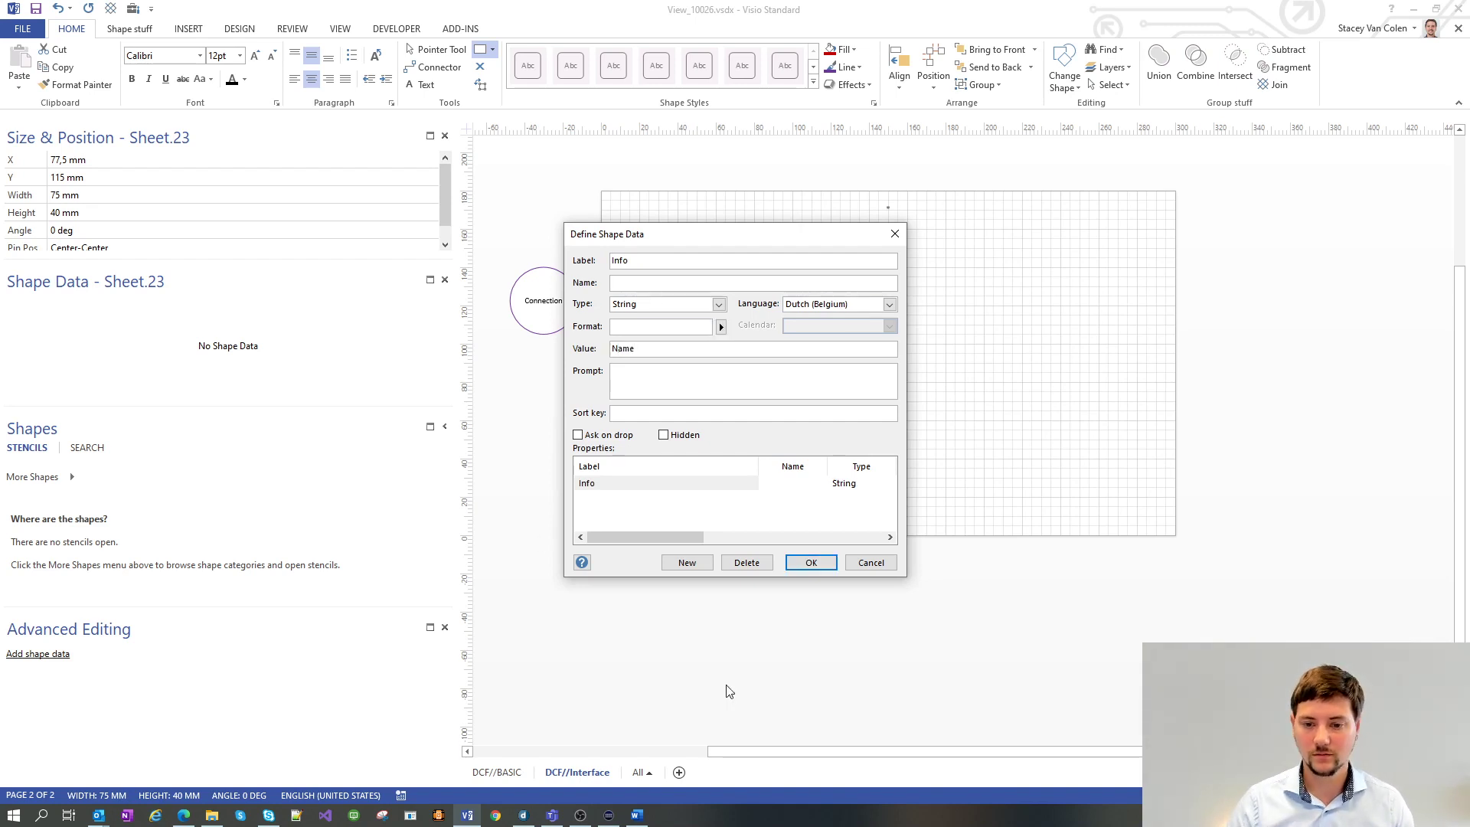
click(812, 564)
double_click(782, 328)
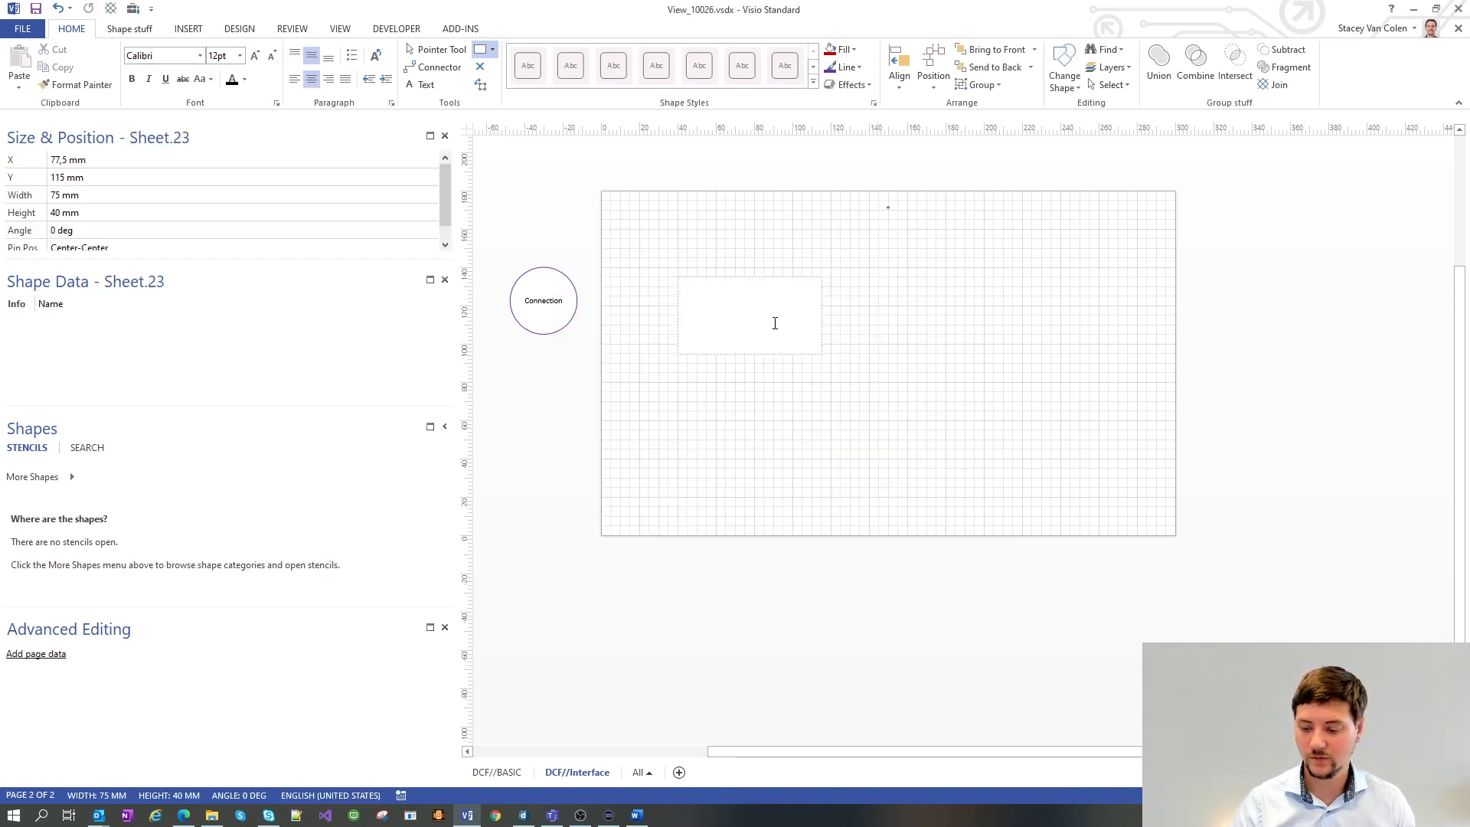
click(870, 332)
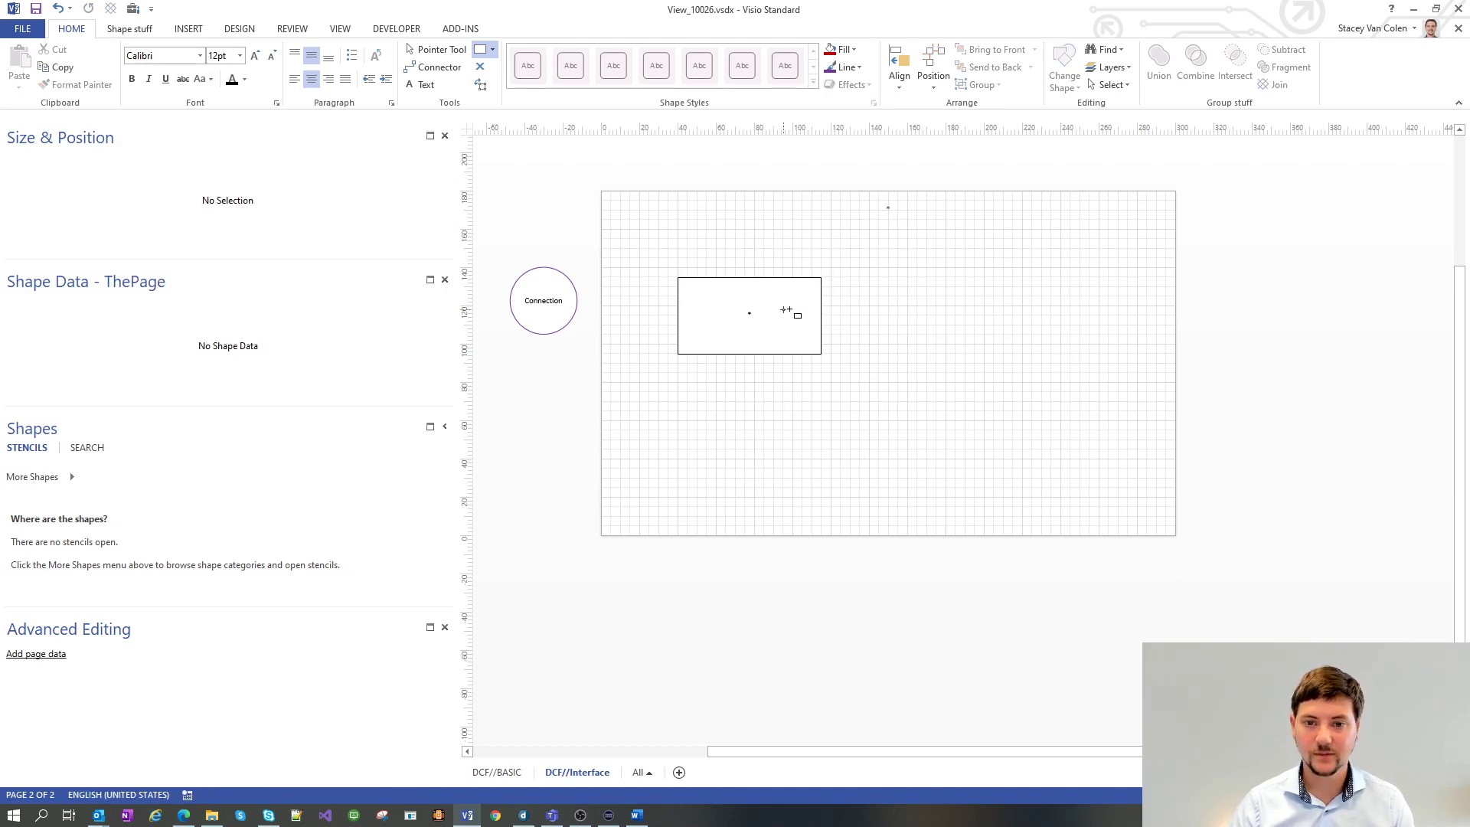
- Draw a 20 × 10 mm rectangle at the box's right edge with Interface = *Ethernet1/
mouse_move(792, 307)
mouse_down()
mouse_move(829, 311)
mouse_move(825, 326)
mouse_up()
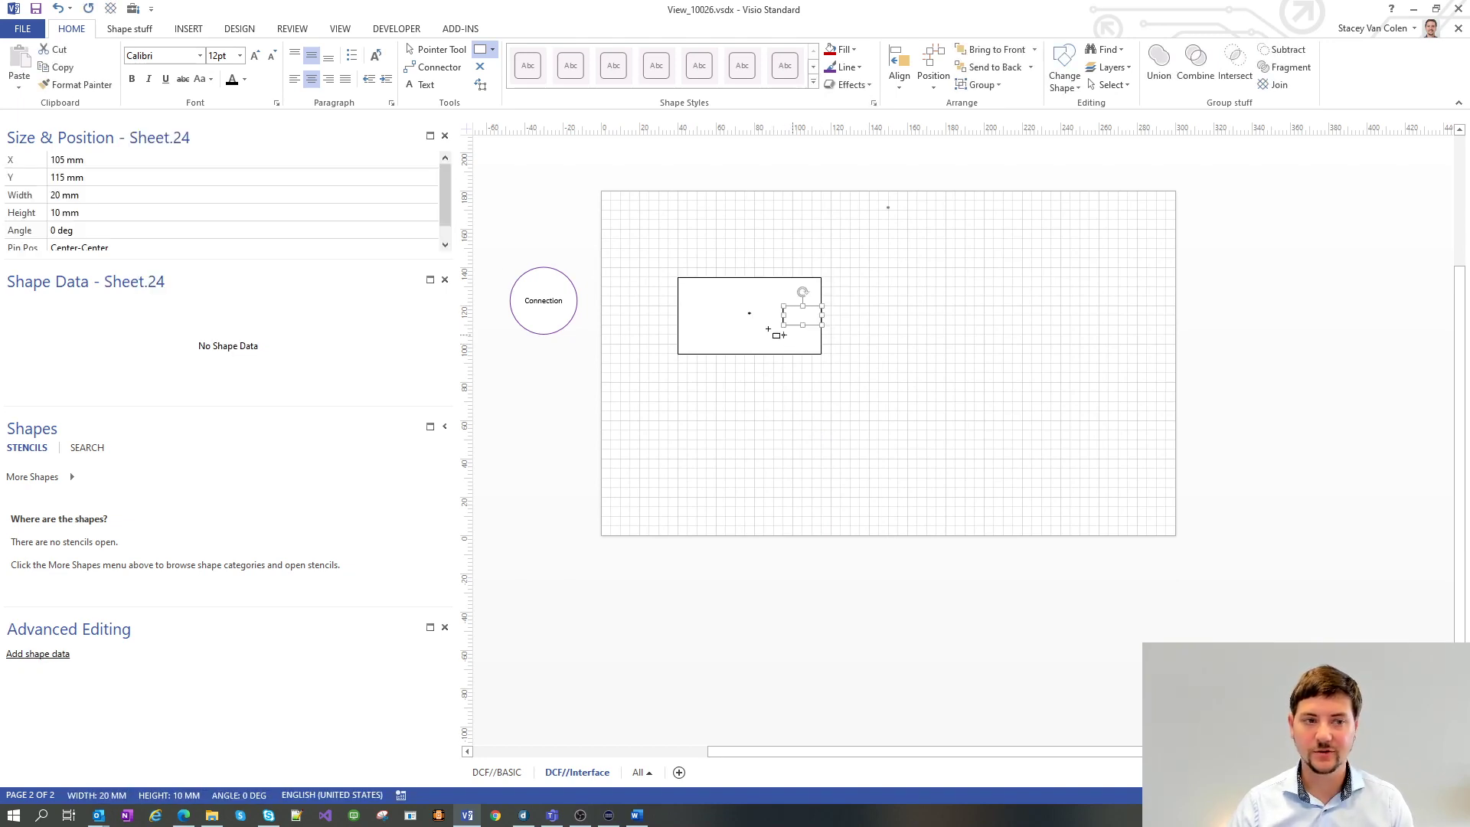
right_click(144, 361)
click(183, 462)
text(Interface)
key(Tab)
key(Tab)
key(Tab)
key(Tab)
key(Tab)
text(*)
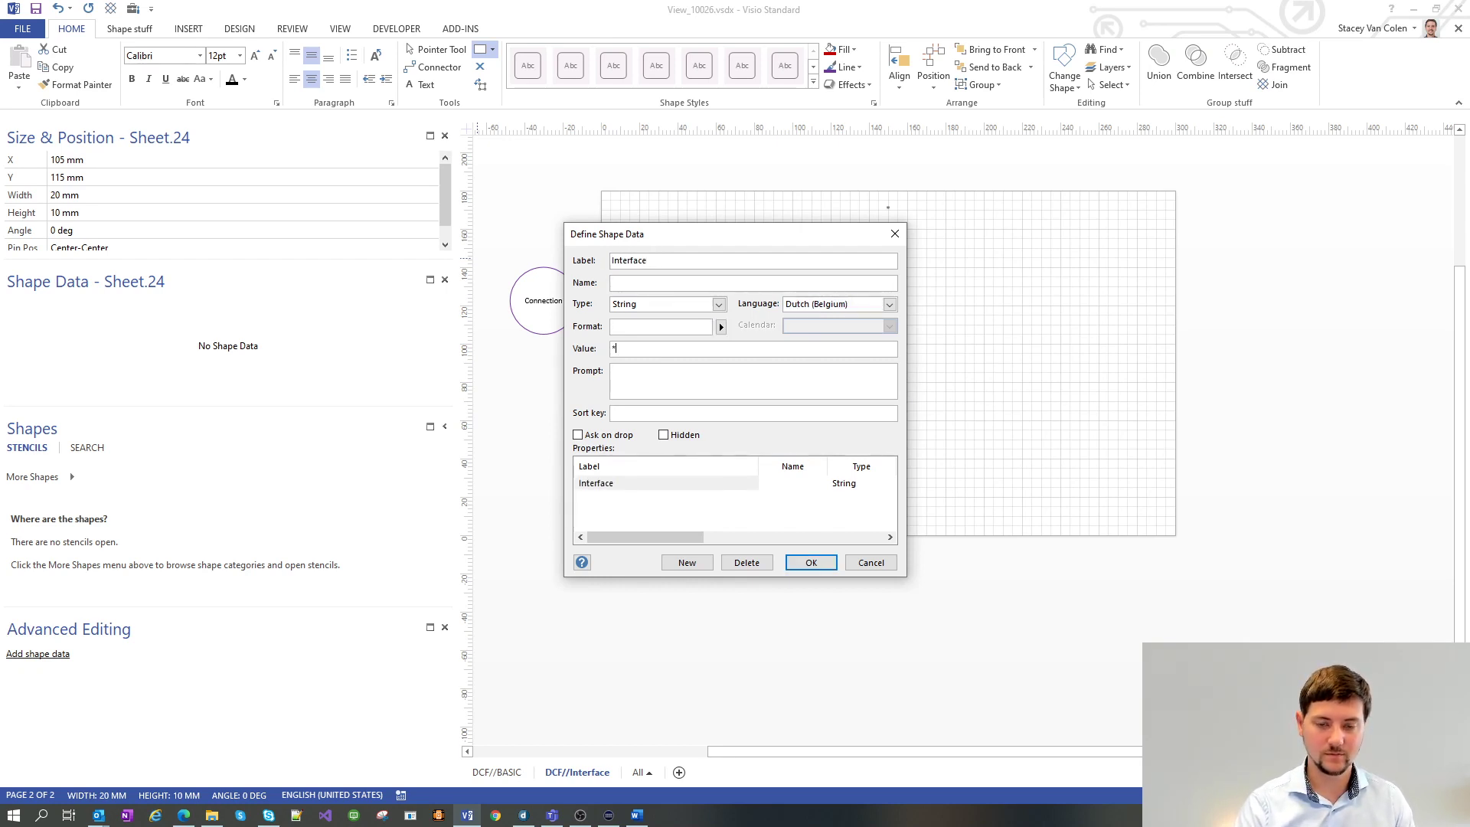
text(Ethernet1/)
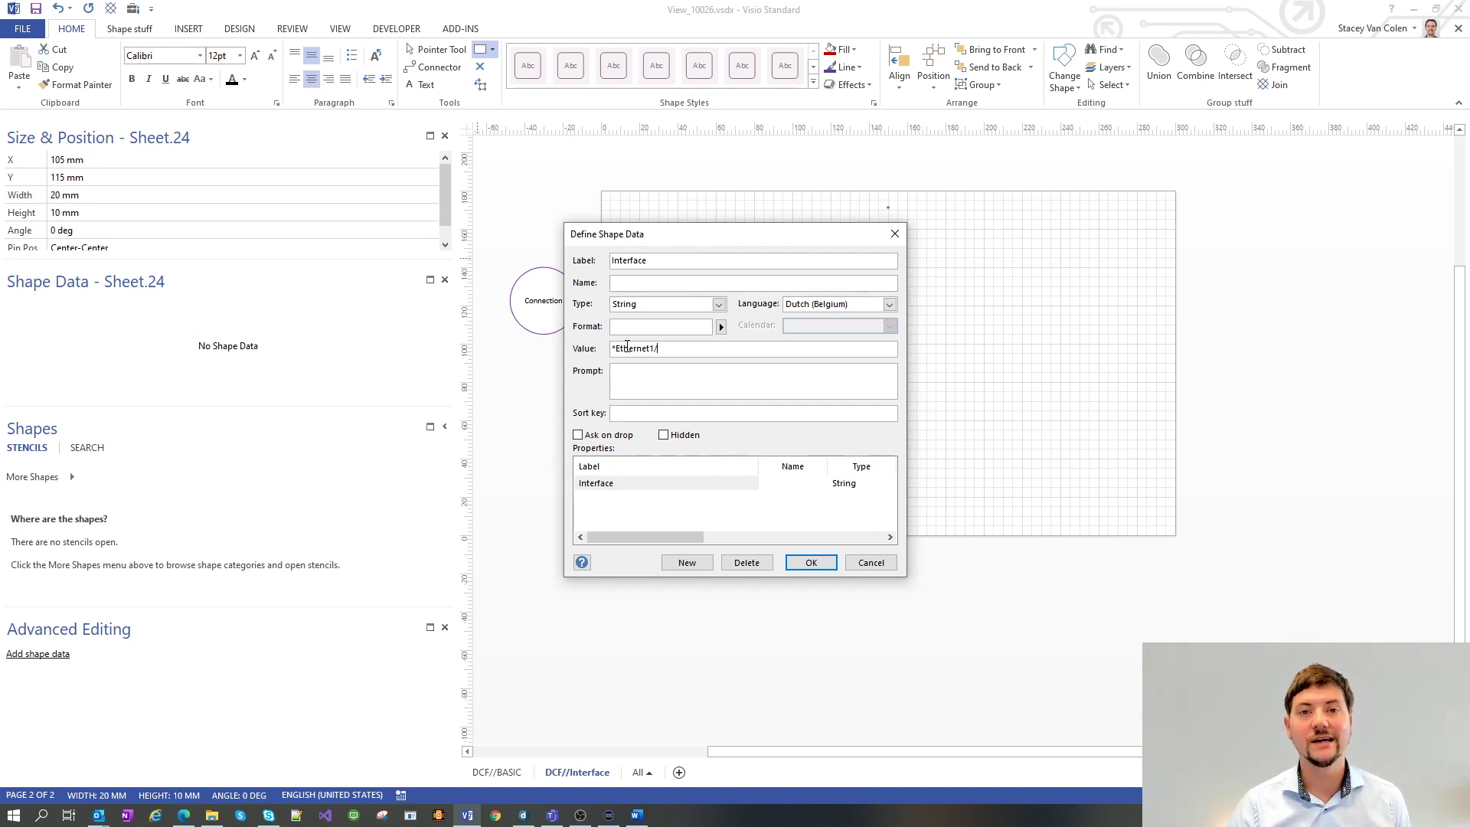
click(812, 564)
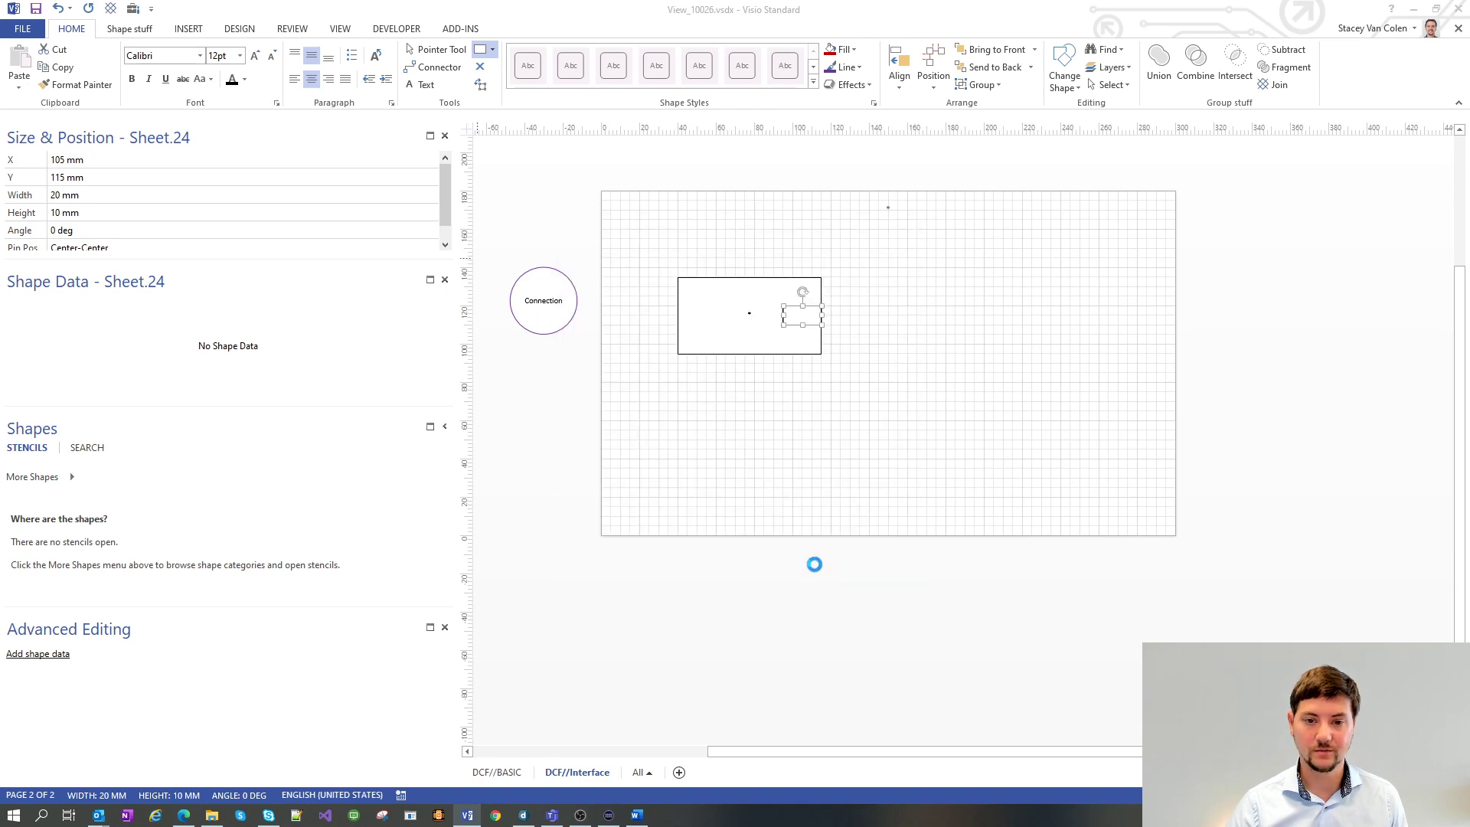
click(871, 471)
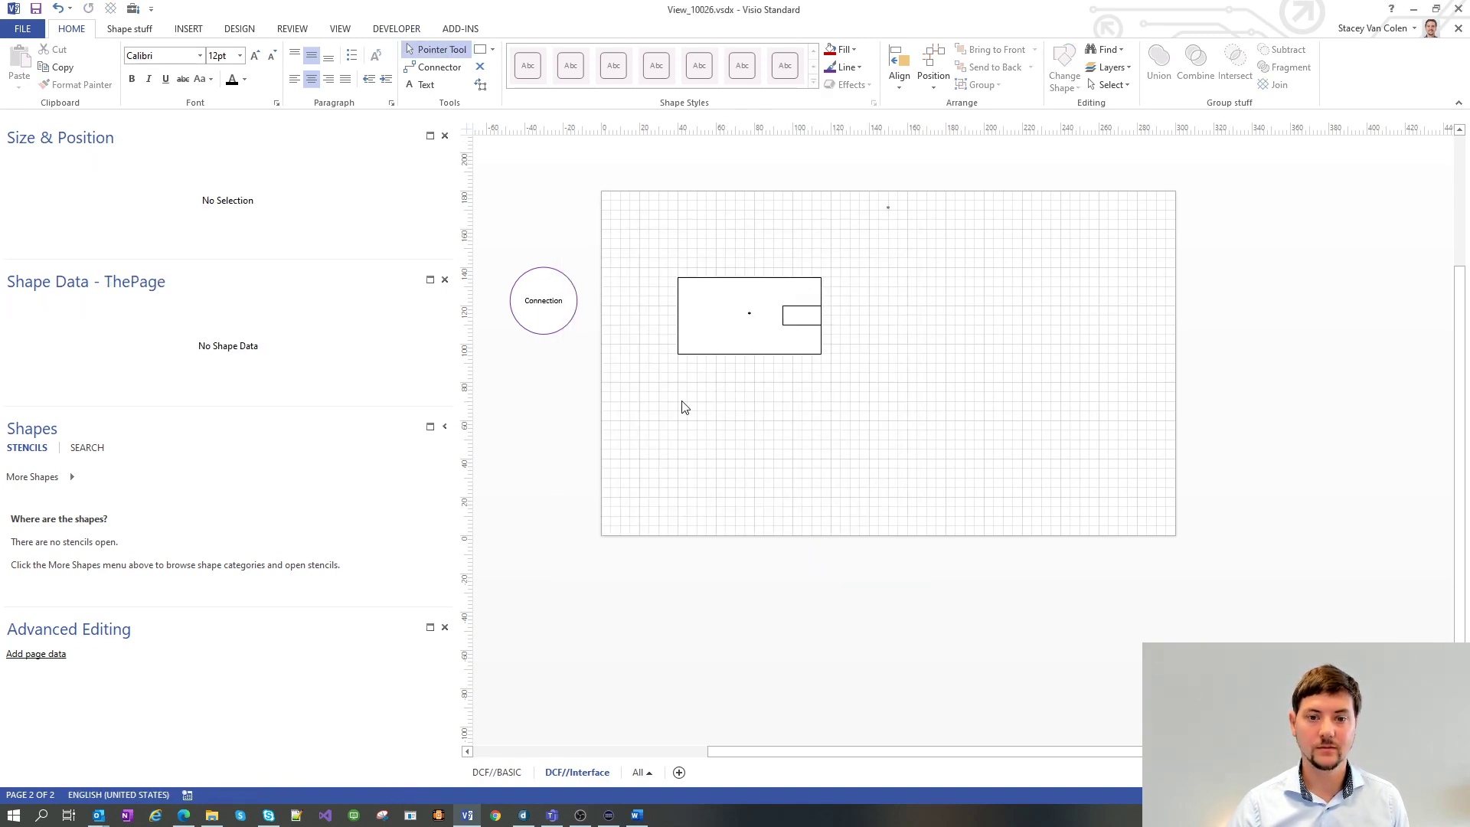
- Group the big switch box with its interface rectangle into one shape
drag(684, 406, 844, 237)
click(648, 355)
drag(648, 355, 850, 230)
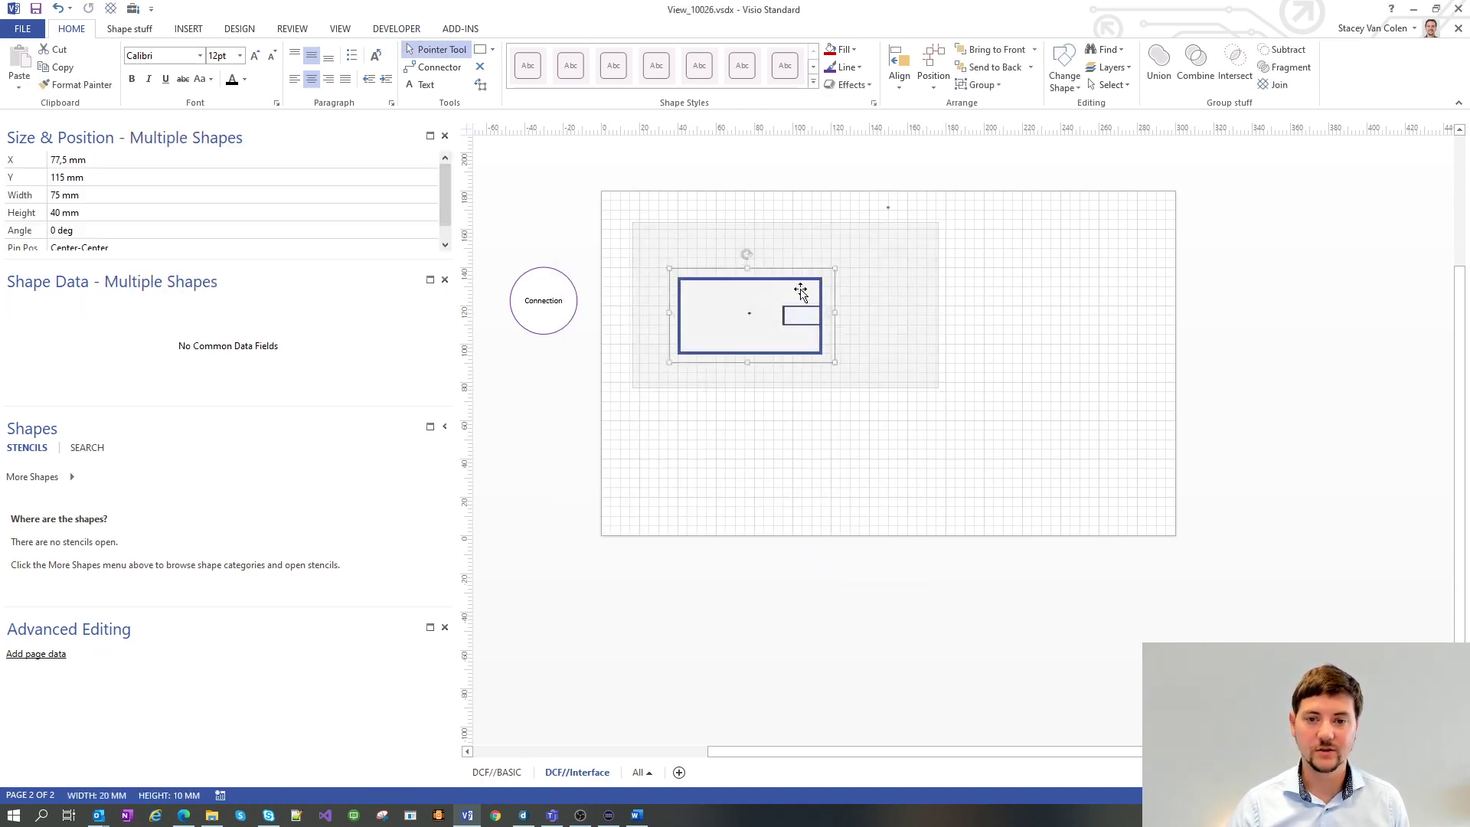
right_click(825, 306)
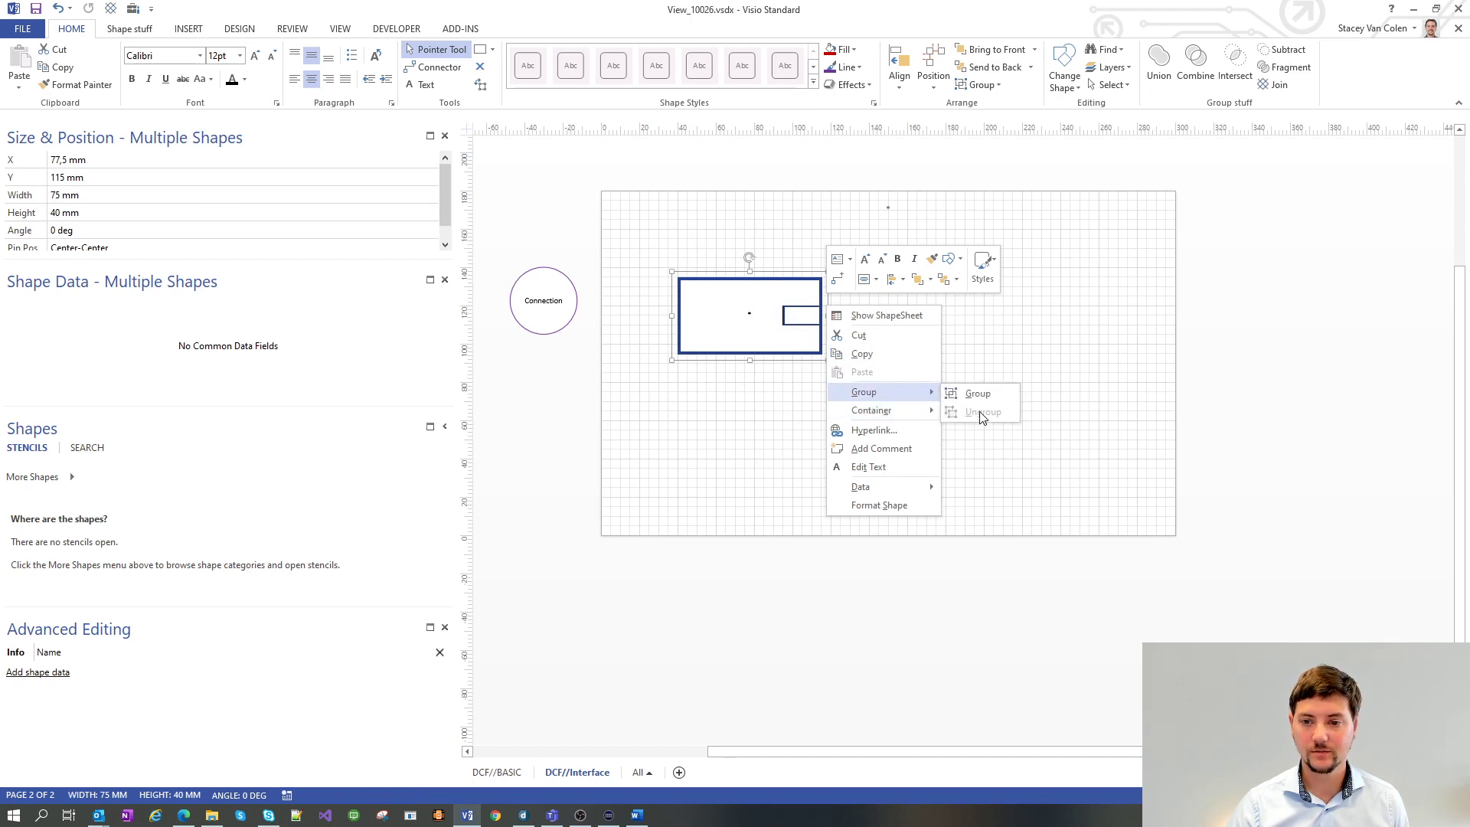
click(978, 402)
- Add an Element shape data field with value '*Switch A' to the group
right_click(225, 328)
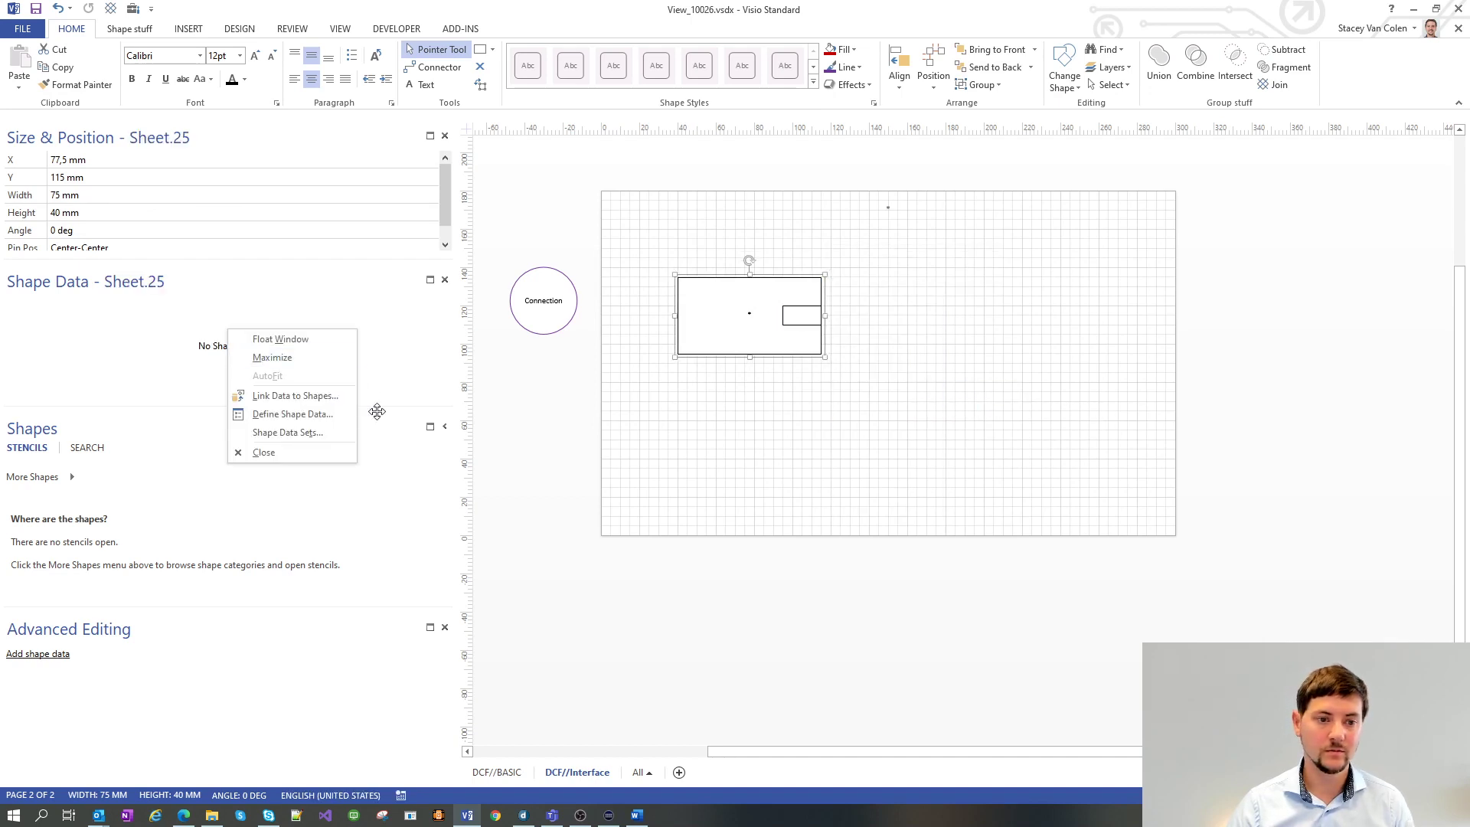
click(322, 414)
text(Element)
key(Tab)
key(Tab)
key(Tab)
key(Tab)
key(Tab)
text(*Switch A)
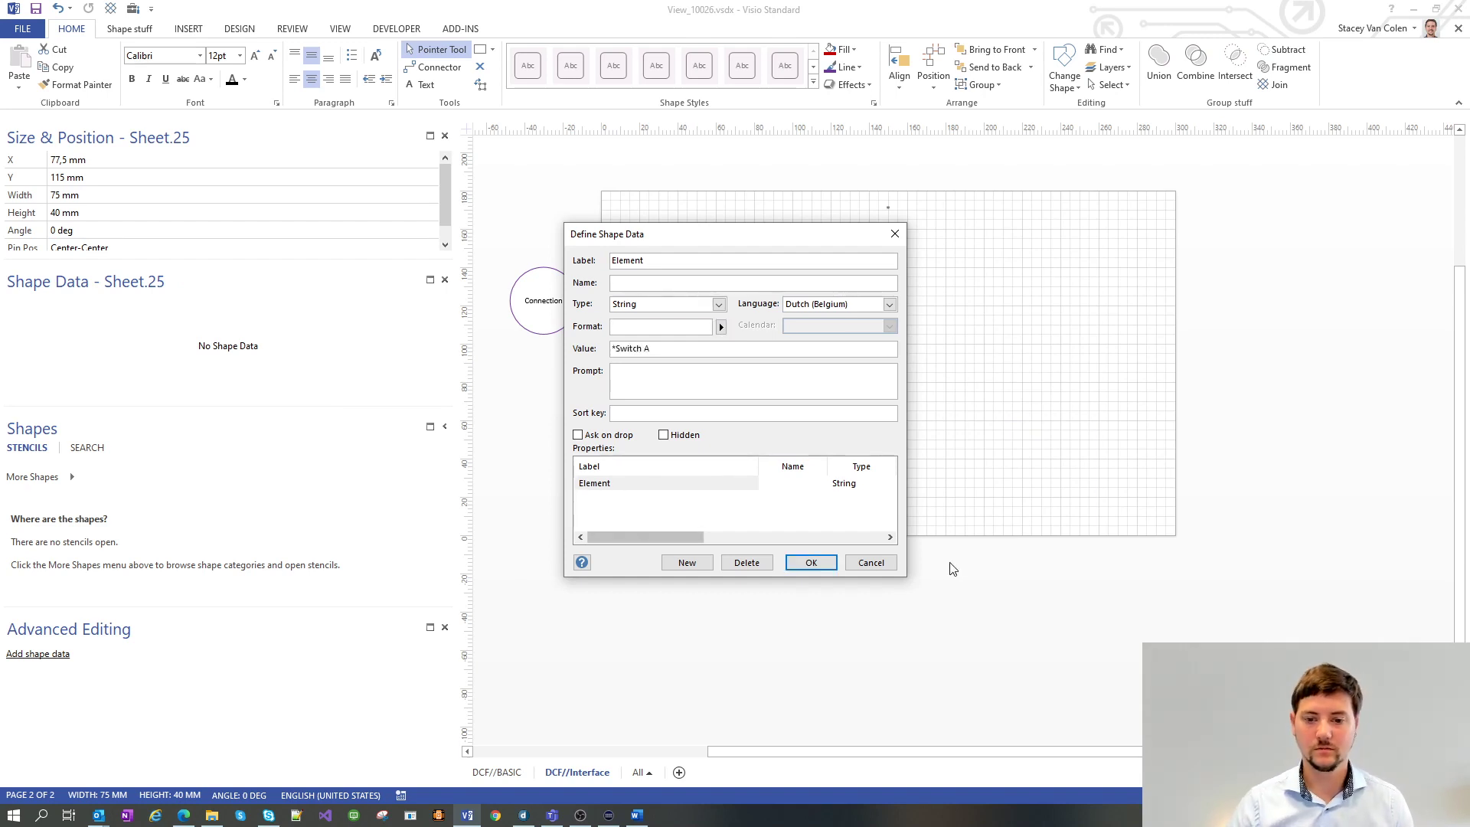
key(Return)
- Place a copy to the right as '*Switch B' with its interface moved to the left edge
drag(701, 291, 950, 305)
click(152, 306)
click(165, 307)
text(B)
click(690, 498)
click(1048, 315)
drag(1049, 315, 944, 314)
click(879, 419)
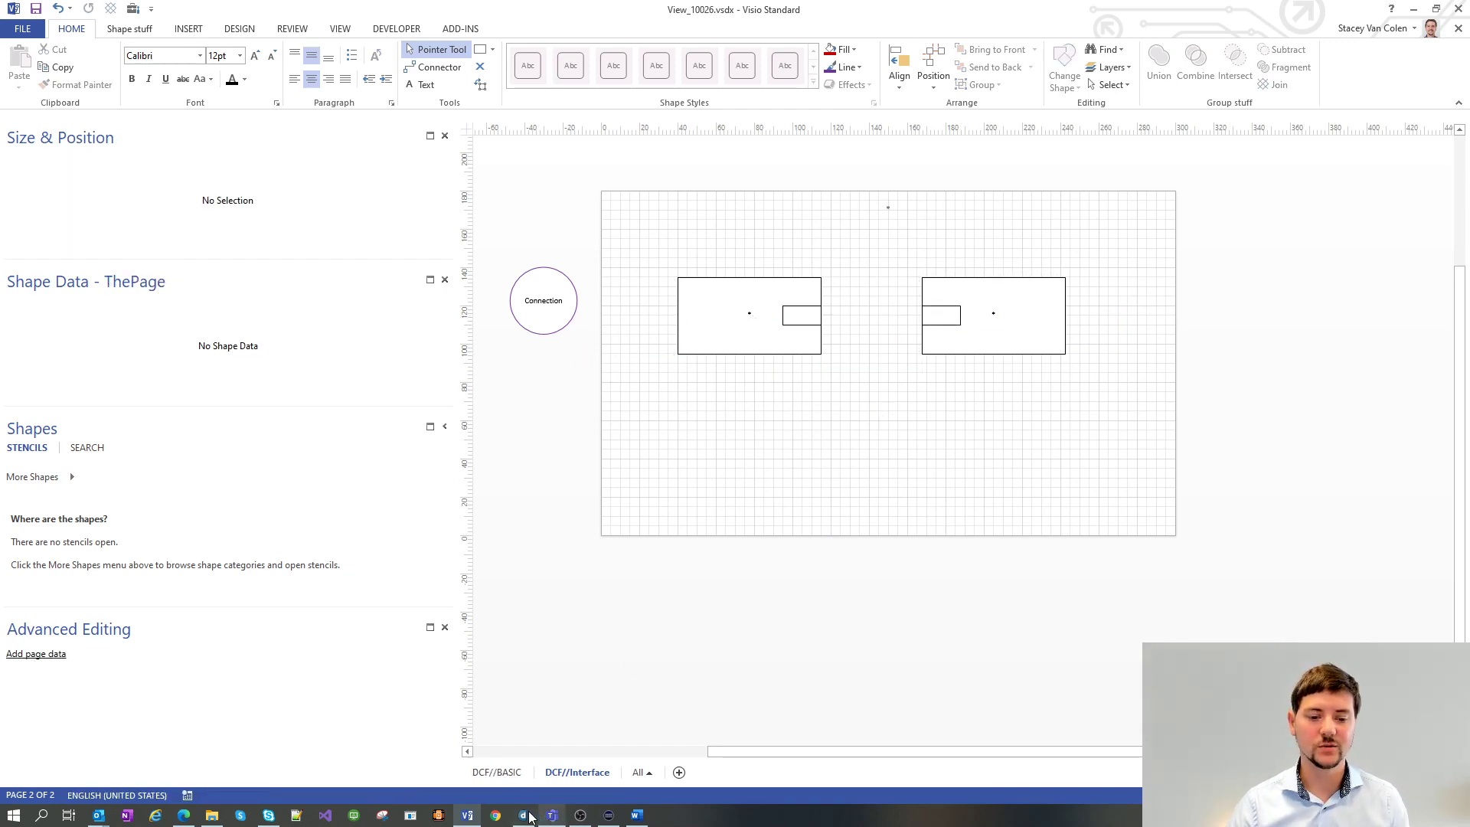
mouse_move(523, 816)
click(527, 751)
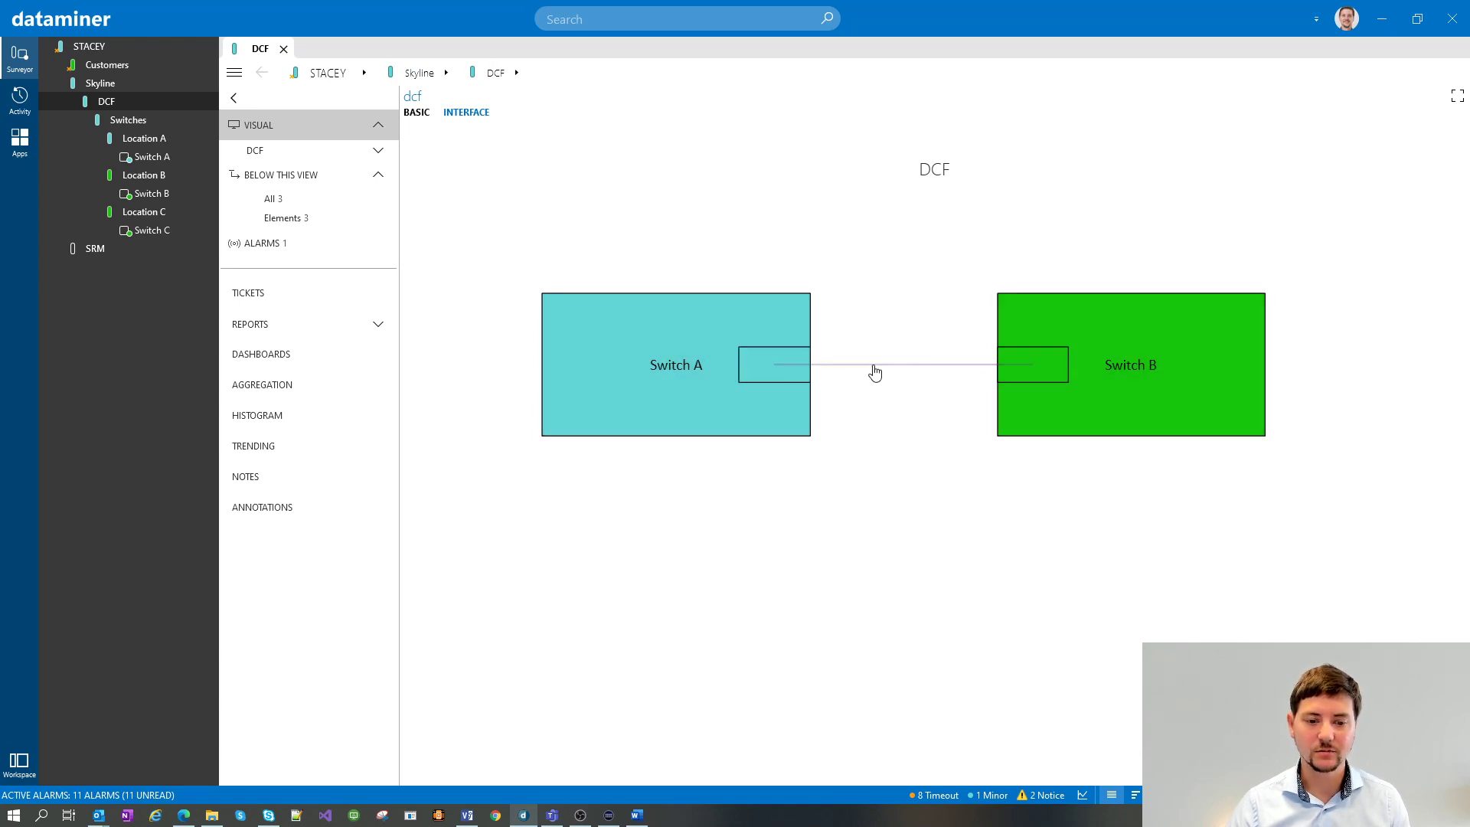
click(467, 815)
- Put Switch A's interface top-right and Switch B's bottom-left, then check the link in DataMiner Cube
click(810, 314)
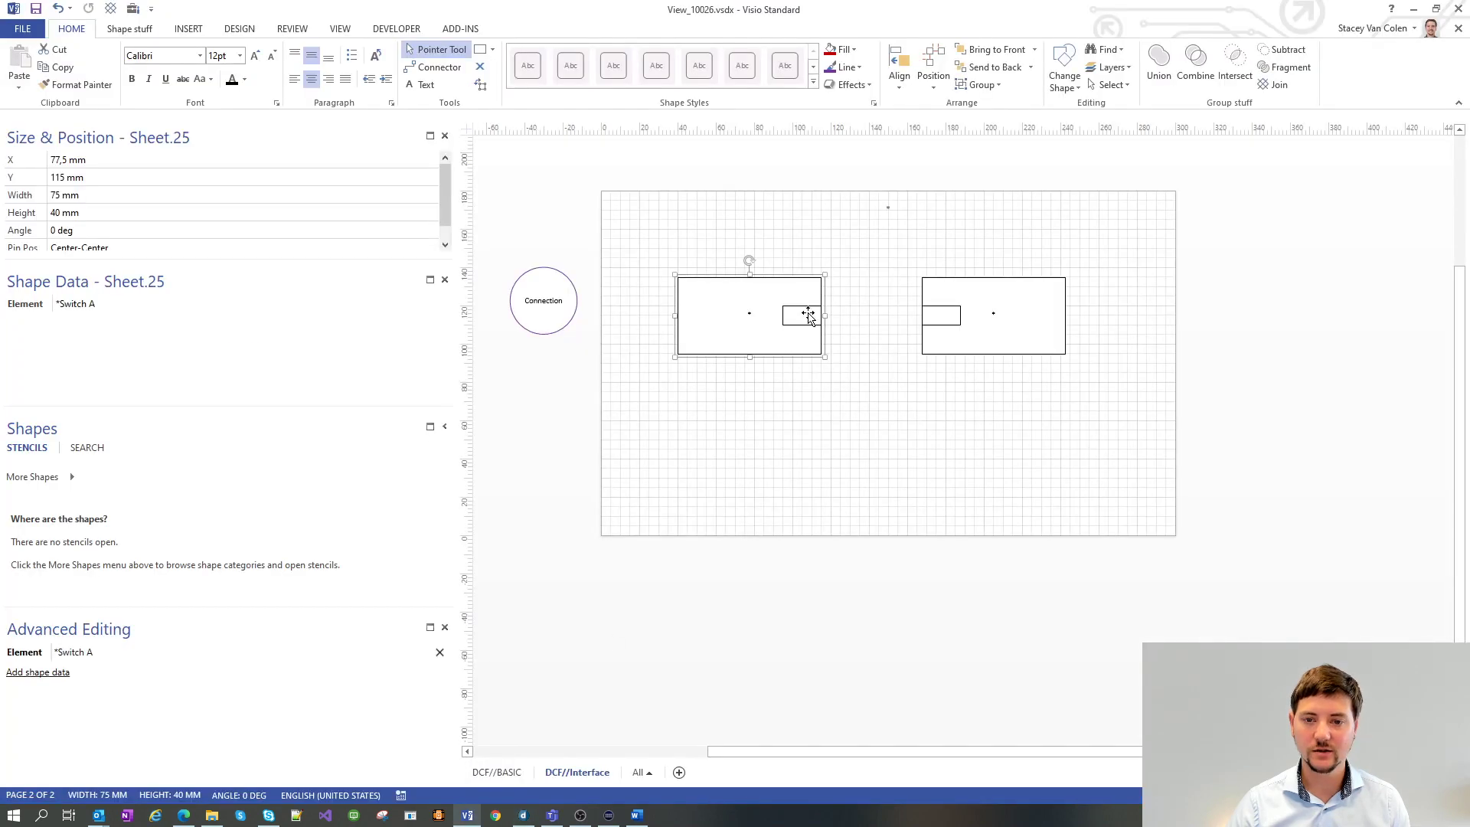
click(810, 314)
drag(810, 314, 810, 286)
click(942, 314)
click(942, 315)
drag(942, 315, 942, 342)
click(942, 378)
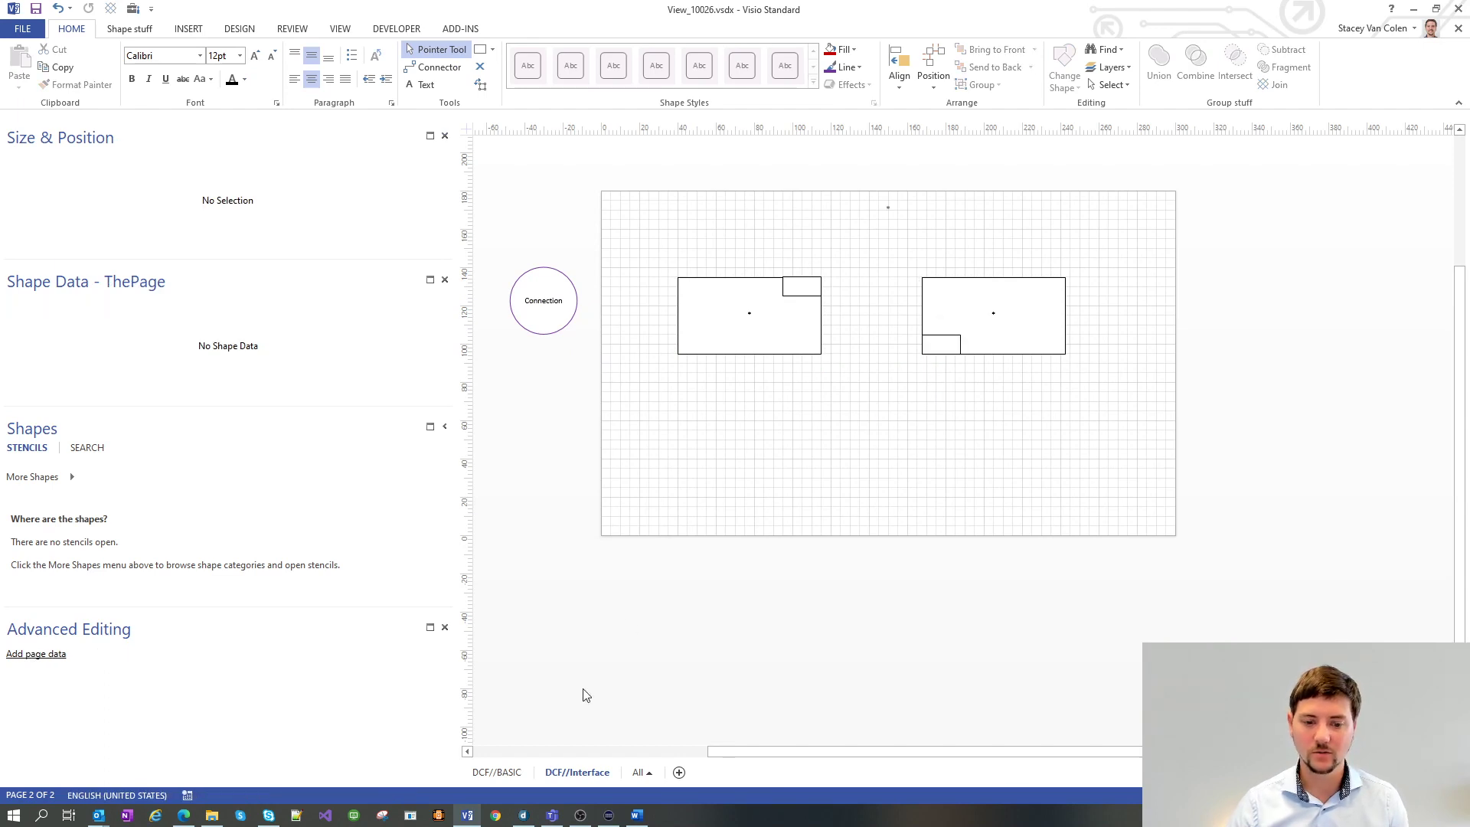
click(524, 815)
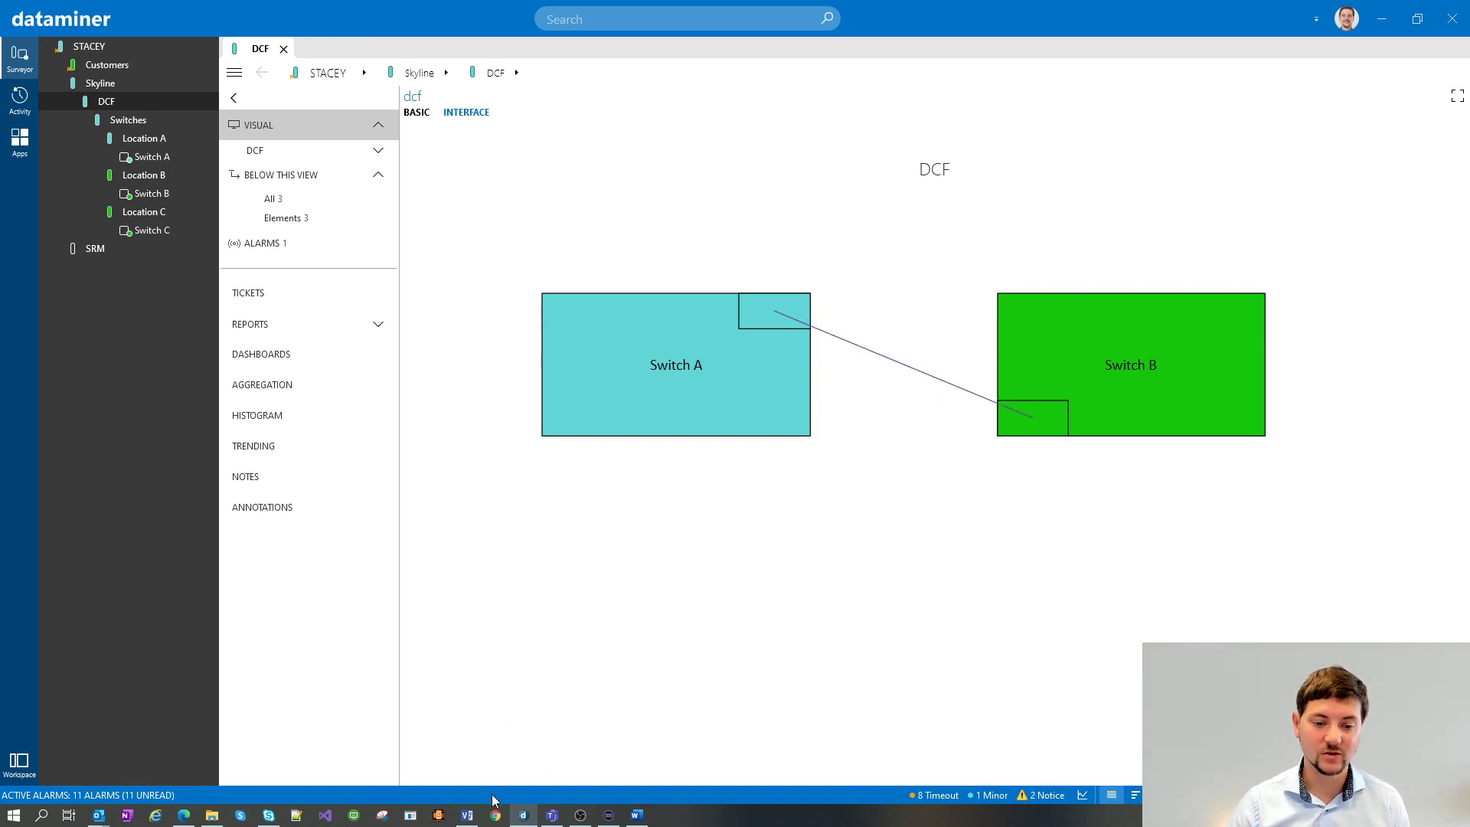
- In Switch A's group, add a copied interface at the bottom-right with Interface value '*Ethernet2/'
mouse_move(467, 814)
click(466, 762)
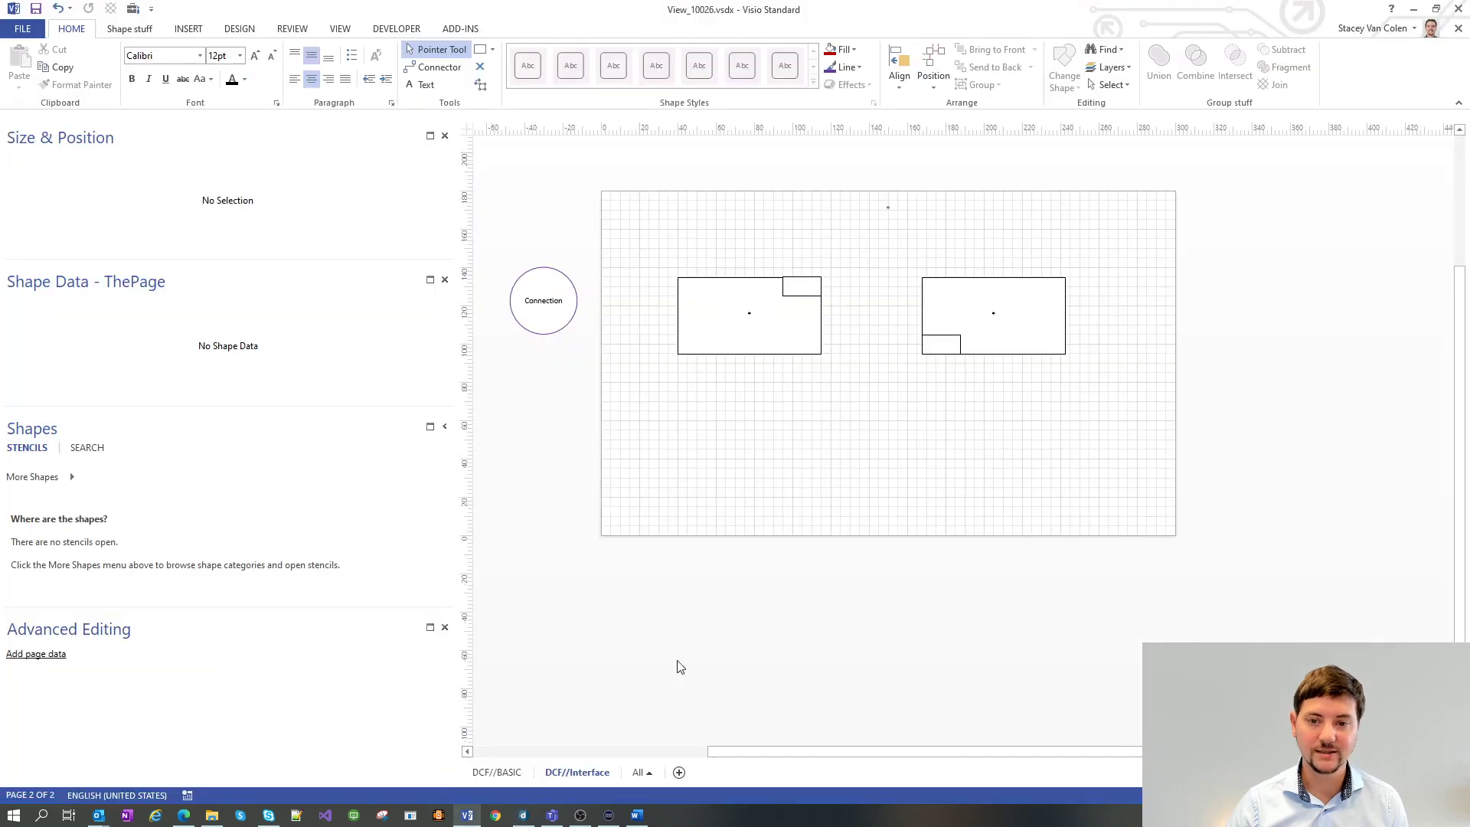
click(784, 302)
right_click(826, 308)
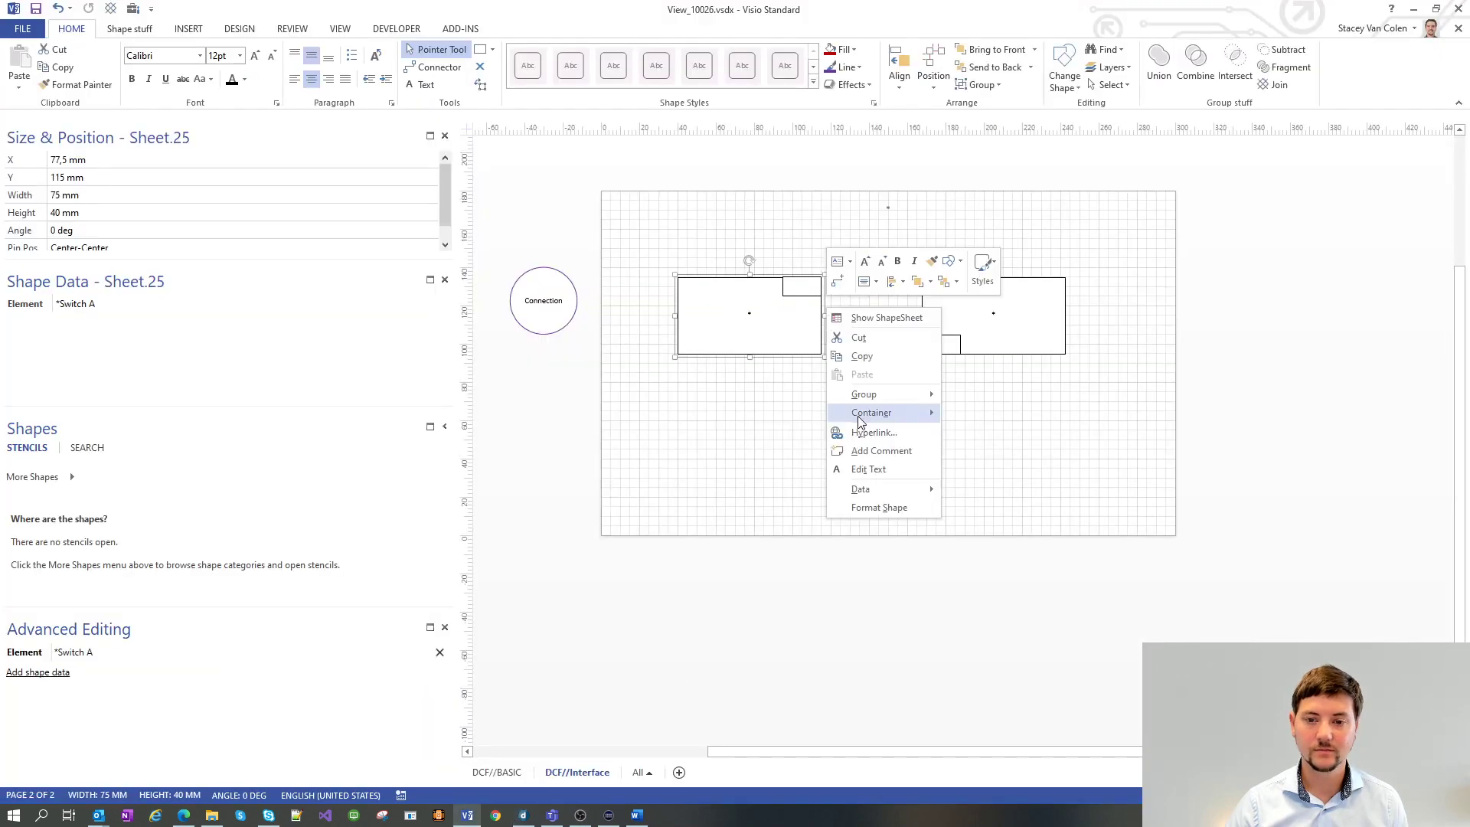
mouse_move(873, 393)
click(988, 433)
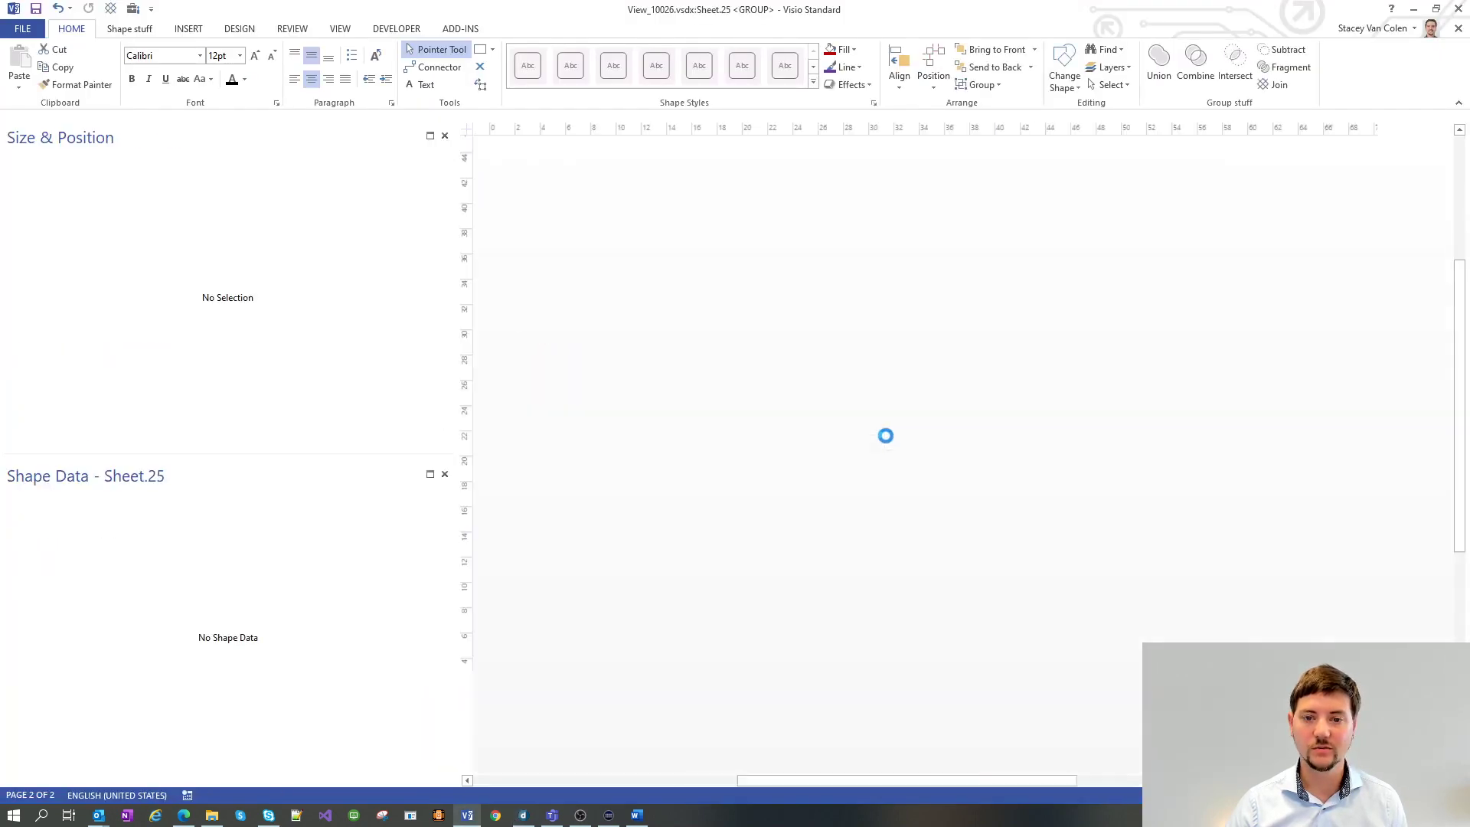
drag(1323, 246, 1319, 618)
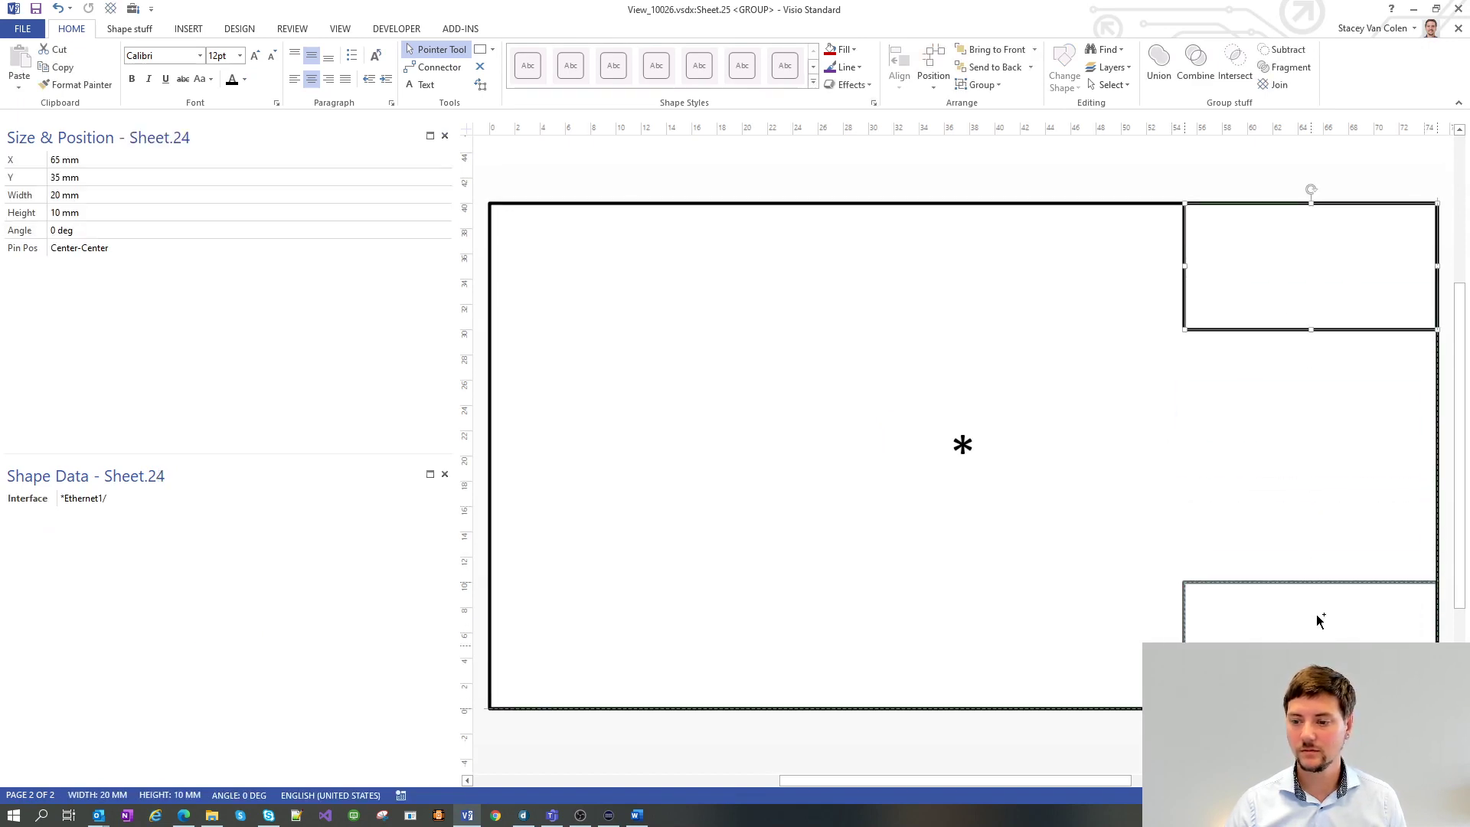
click(107, 505)
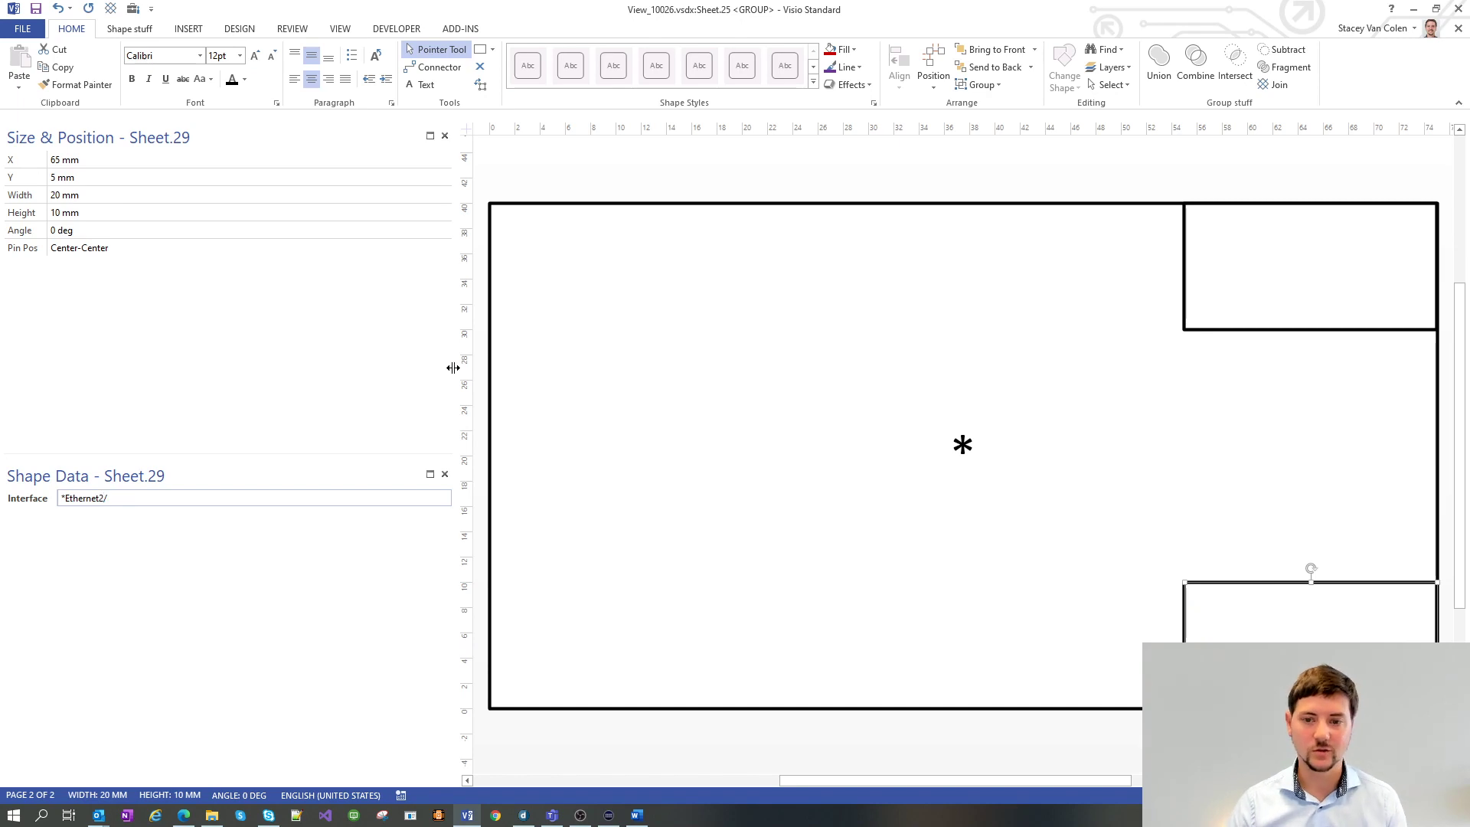
click(958, 200)
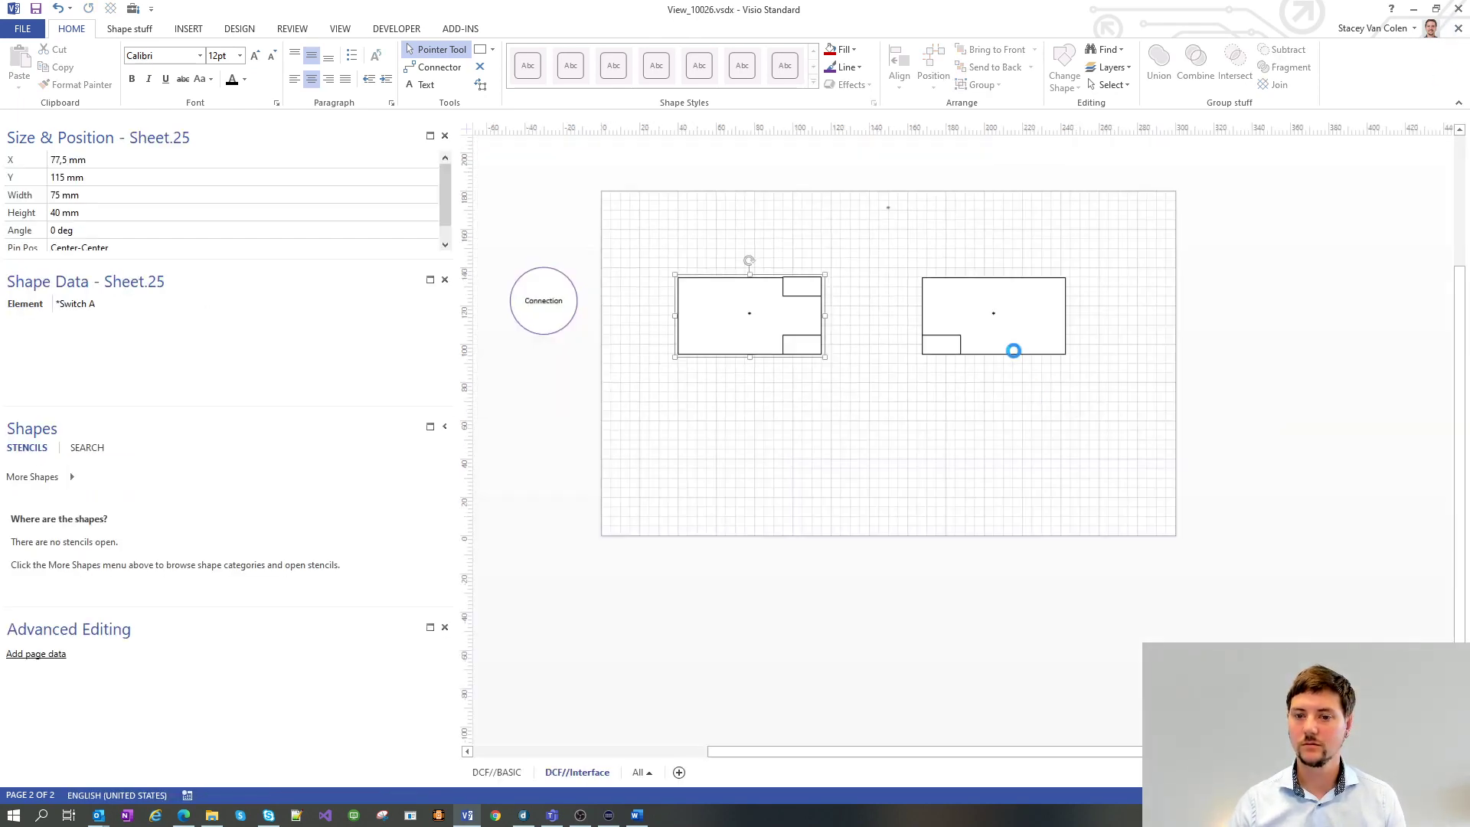
click(974, 312)
- In Switch B's group, add a top-left interface and change its Interface value to '*Ethernet2/'
right_click(1069, 314)
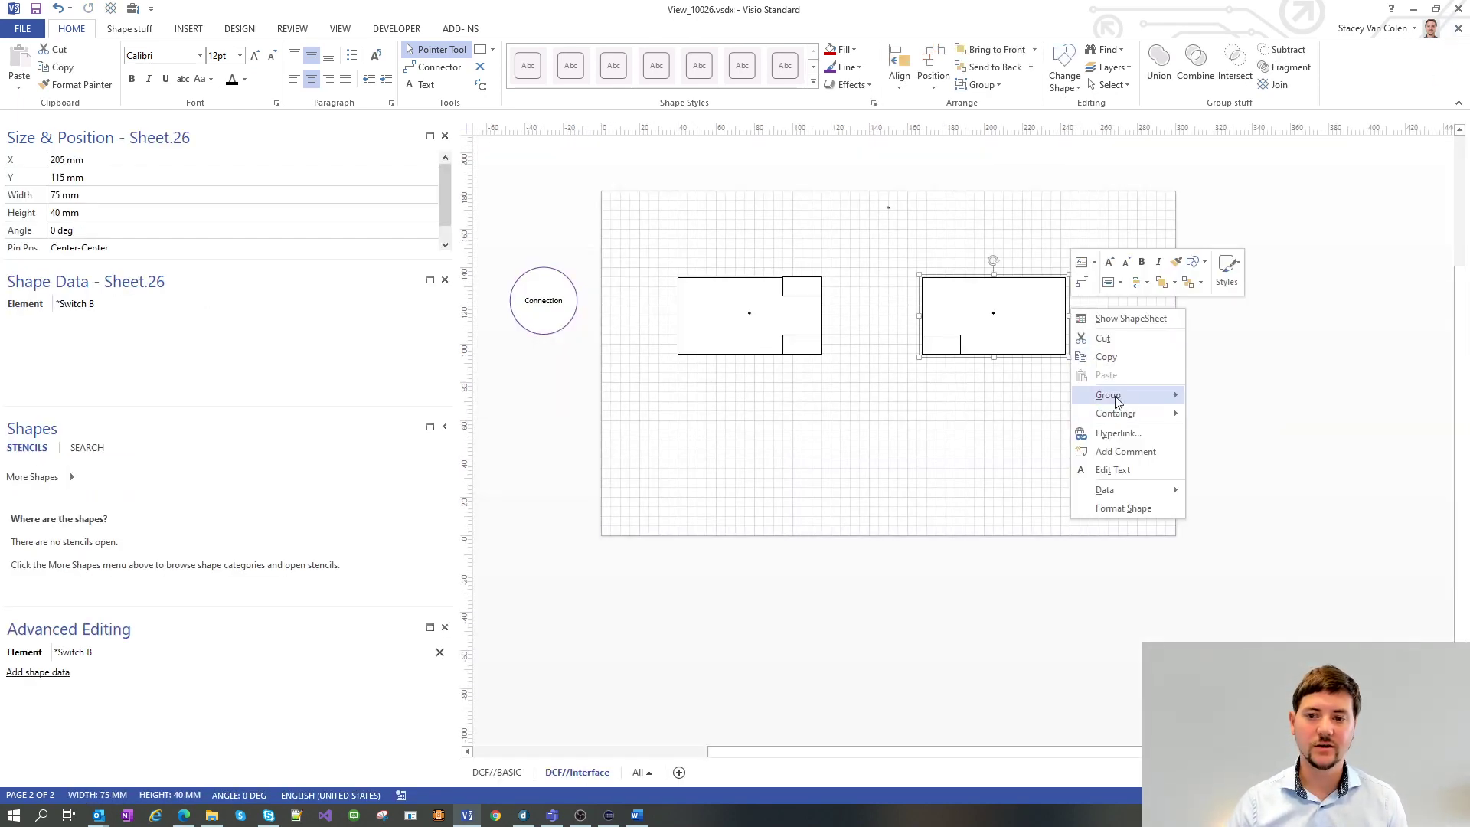
mouse_move(1118, 396)
click(1232, 435)
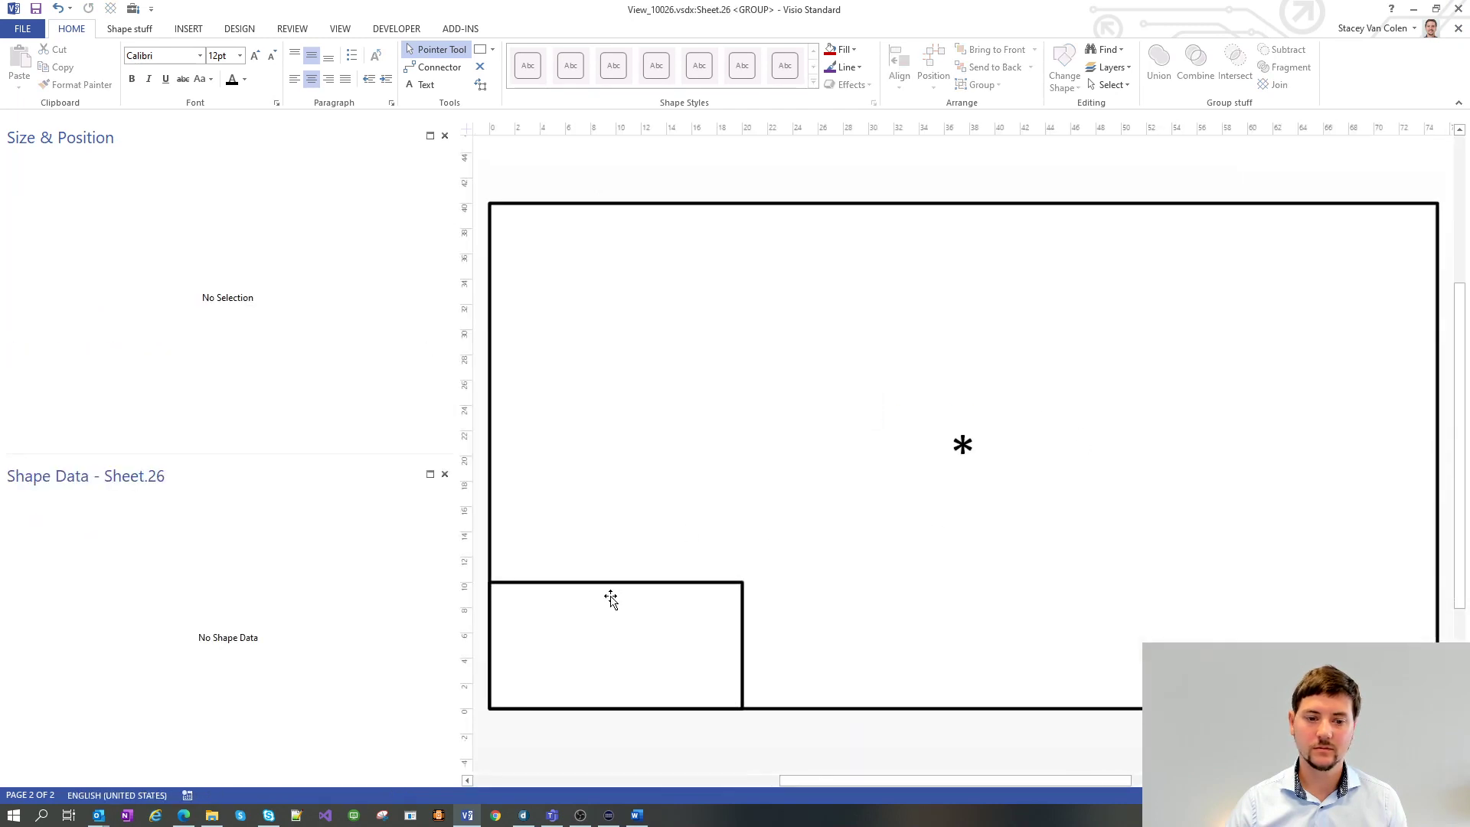
drag(610, 594, 602, 622)
click(653, 357)
click(617, 252)
click(105, 506)
click(104, 505)
key(BackSpace)
text(2/)
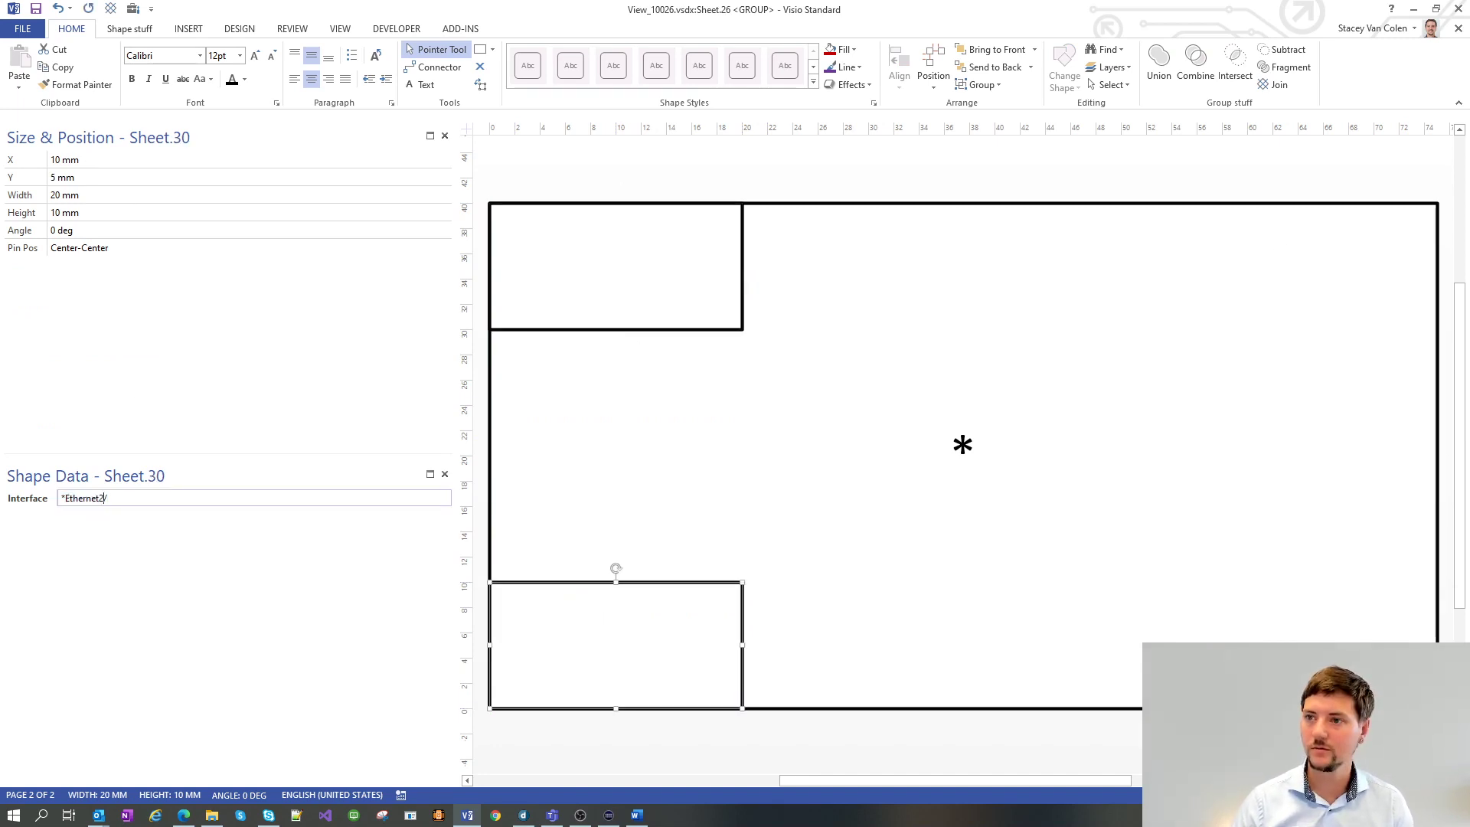
click(1458, 28)
click(791, 418)
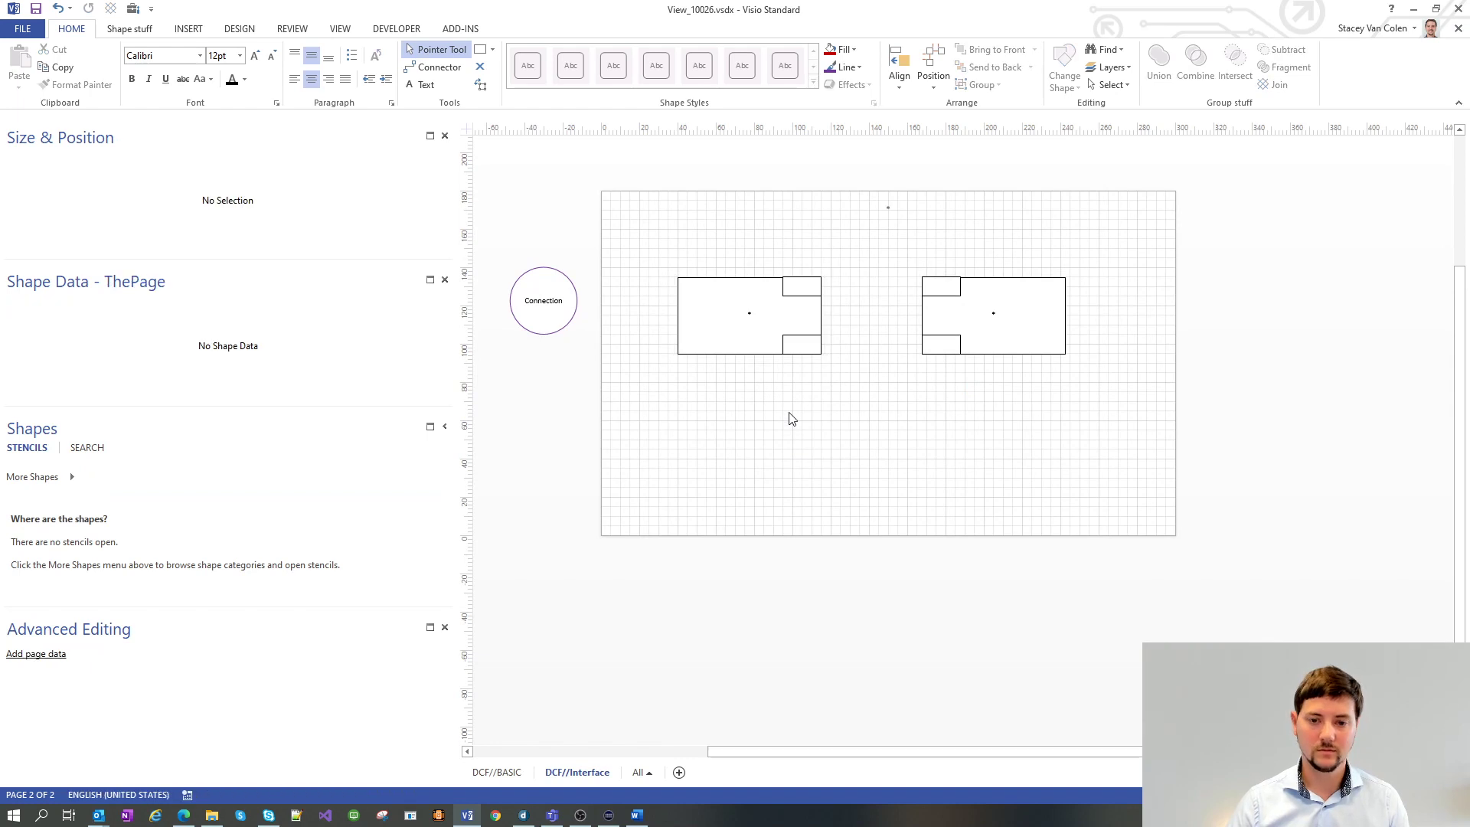
- View the DCF visual in DataMiner Cube showing both switches linked by two lines
click(523, 815)
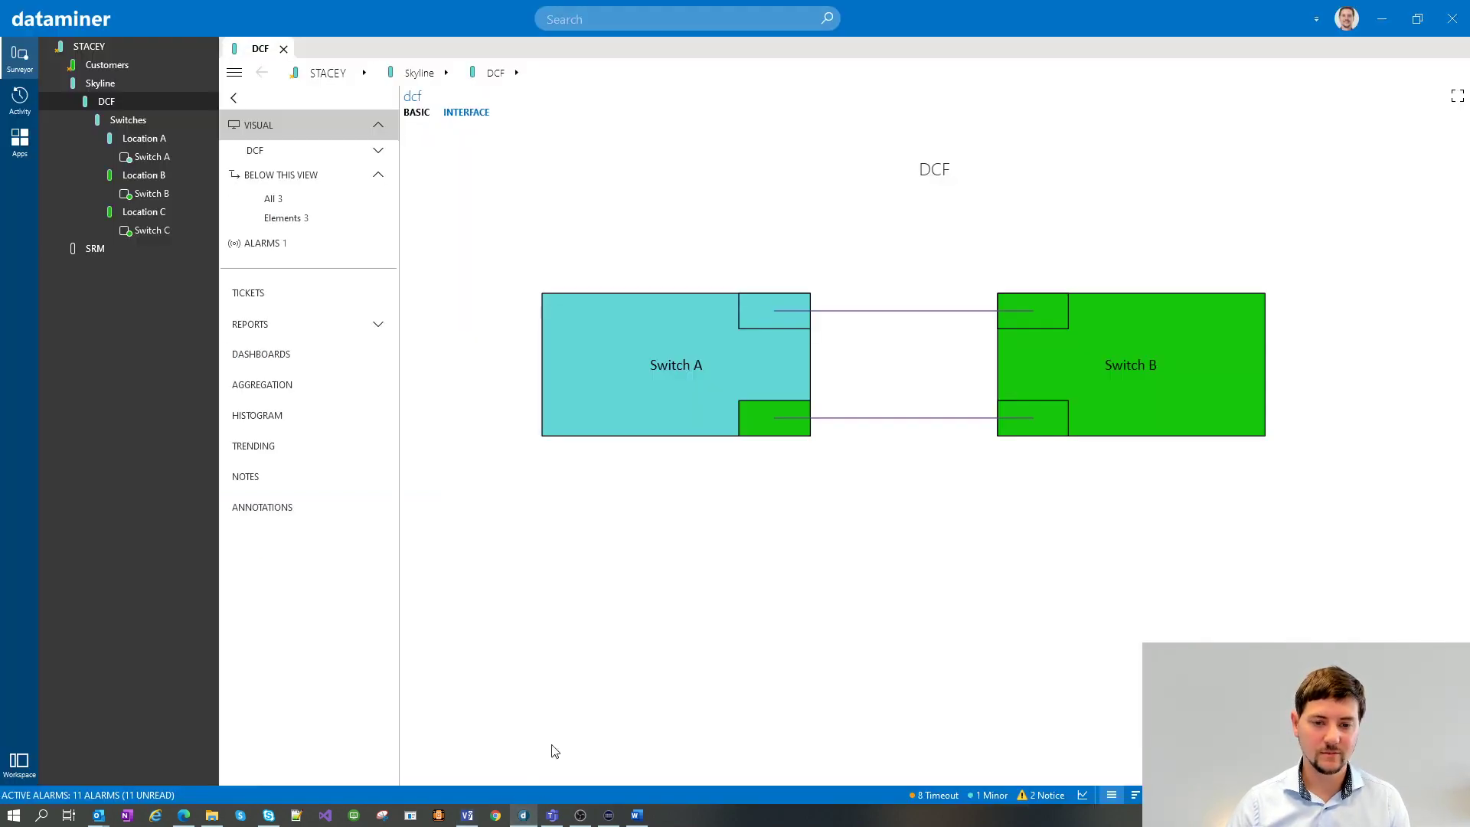